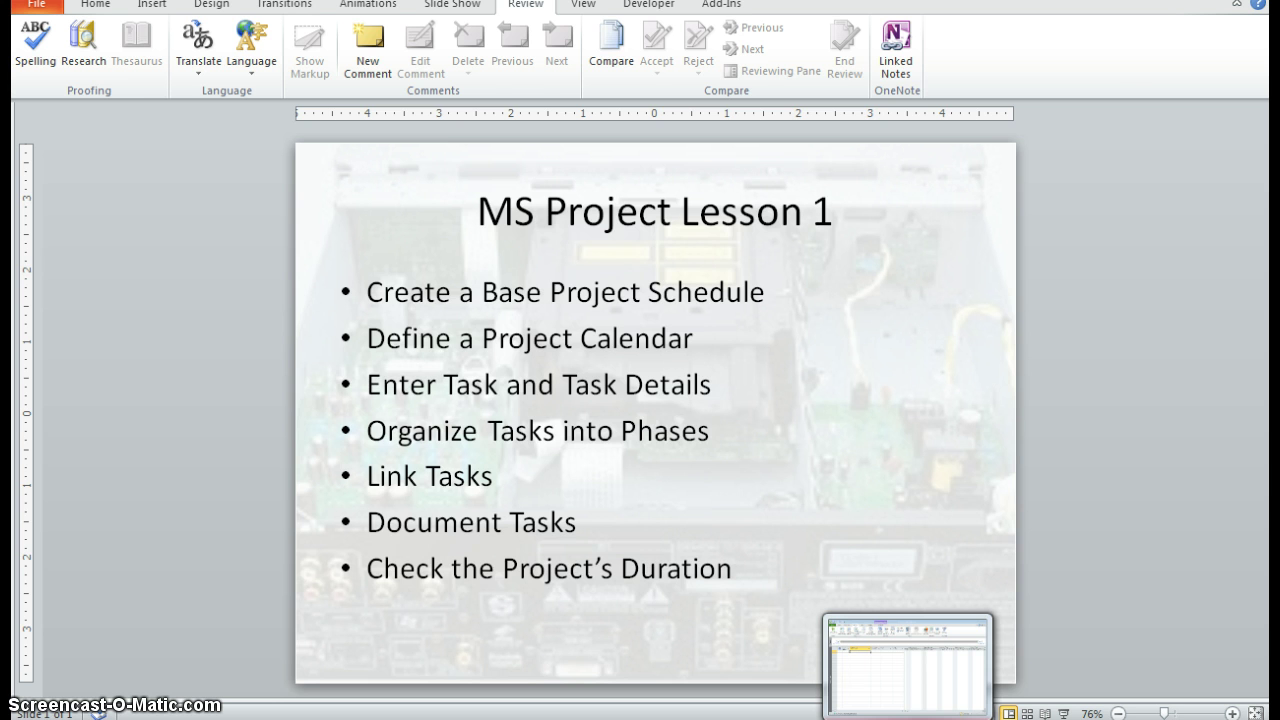
- Switch from the PowerPoint MS Project Lesson 1 slide to the blank Microsoft Project Gantt chart
click(908, 719)
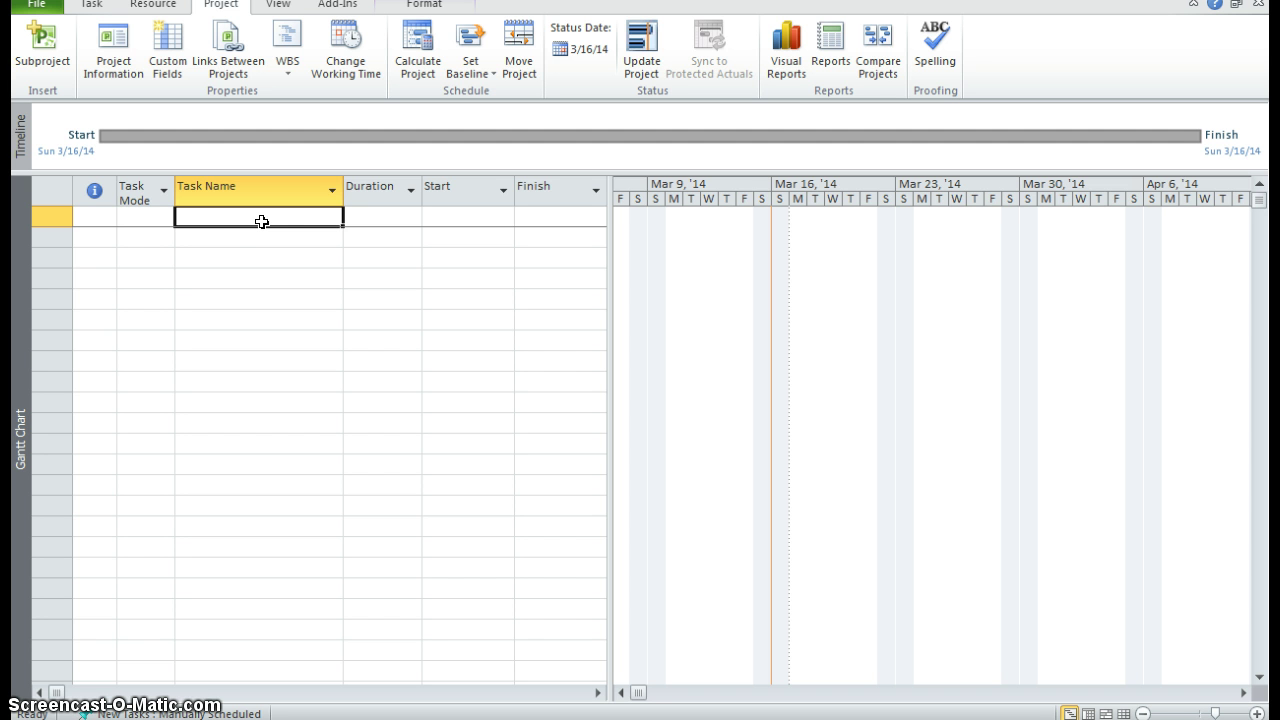
- Change the status-bar New Tasks setting from Manually Scheduled to Auto Scheduled
click(256, 230)
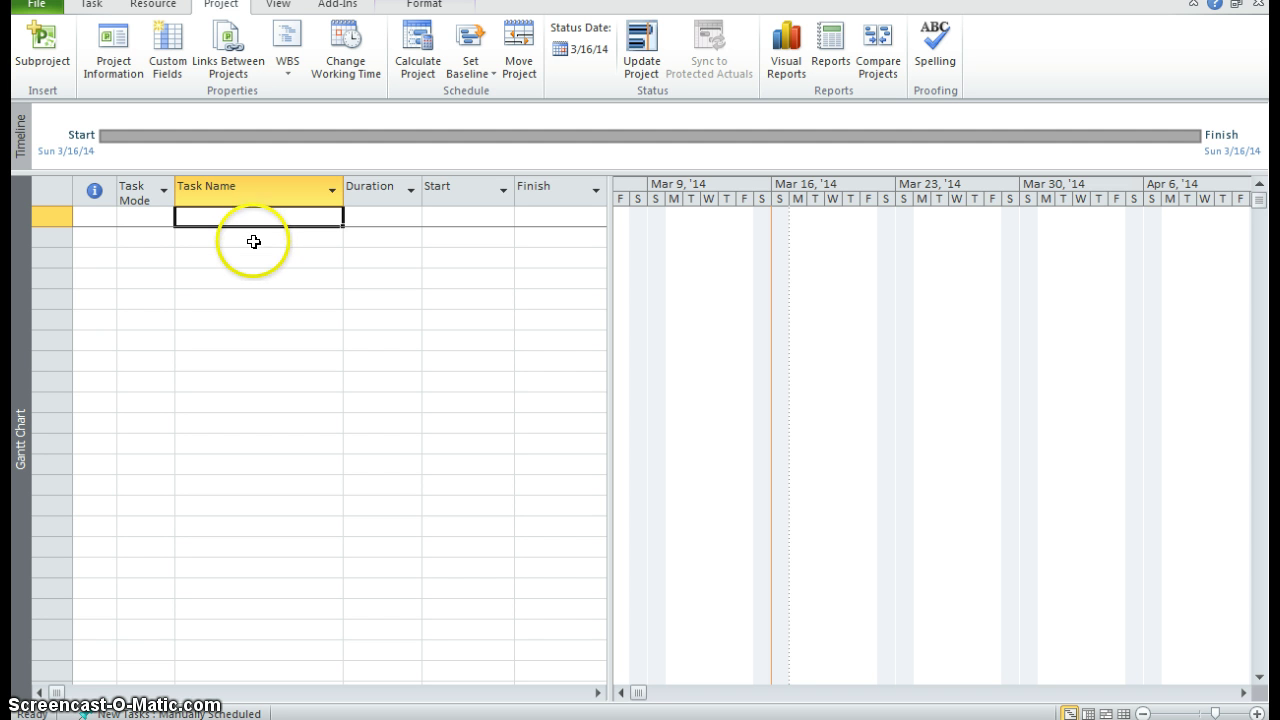
click(203, 712)
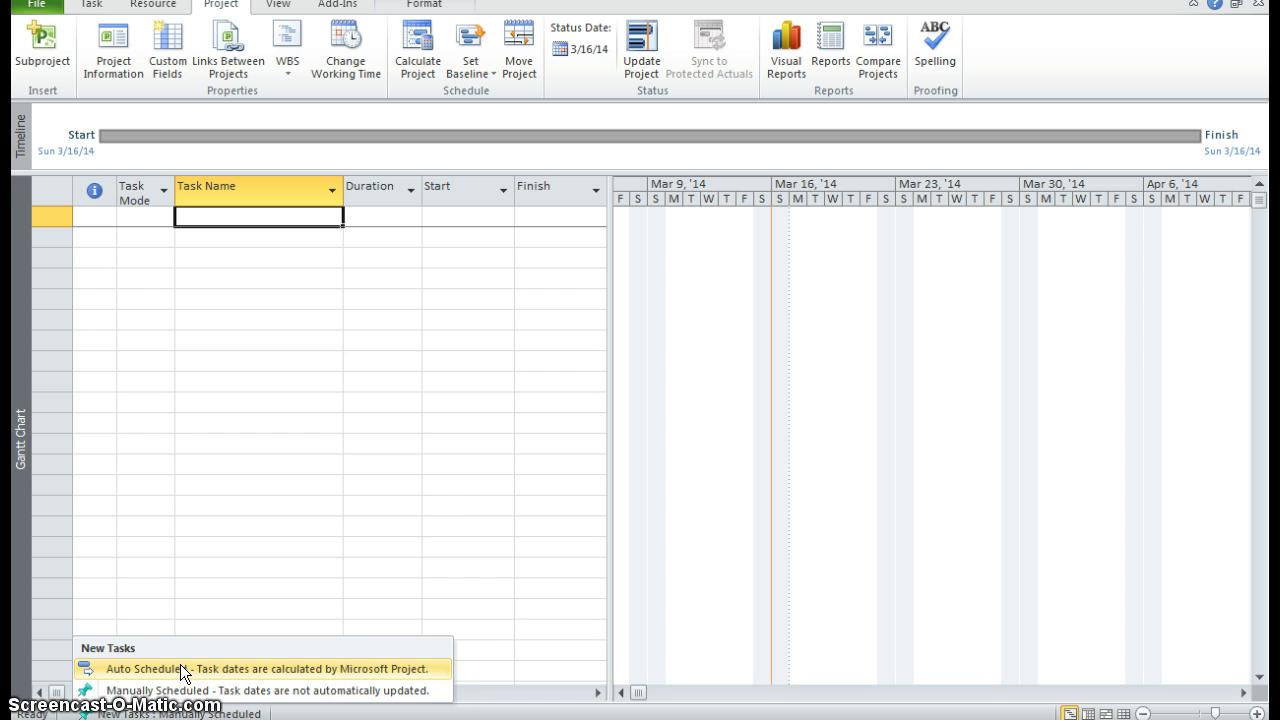
click(180, 668)
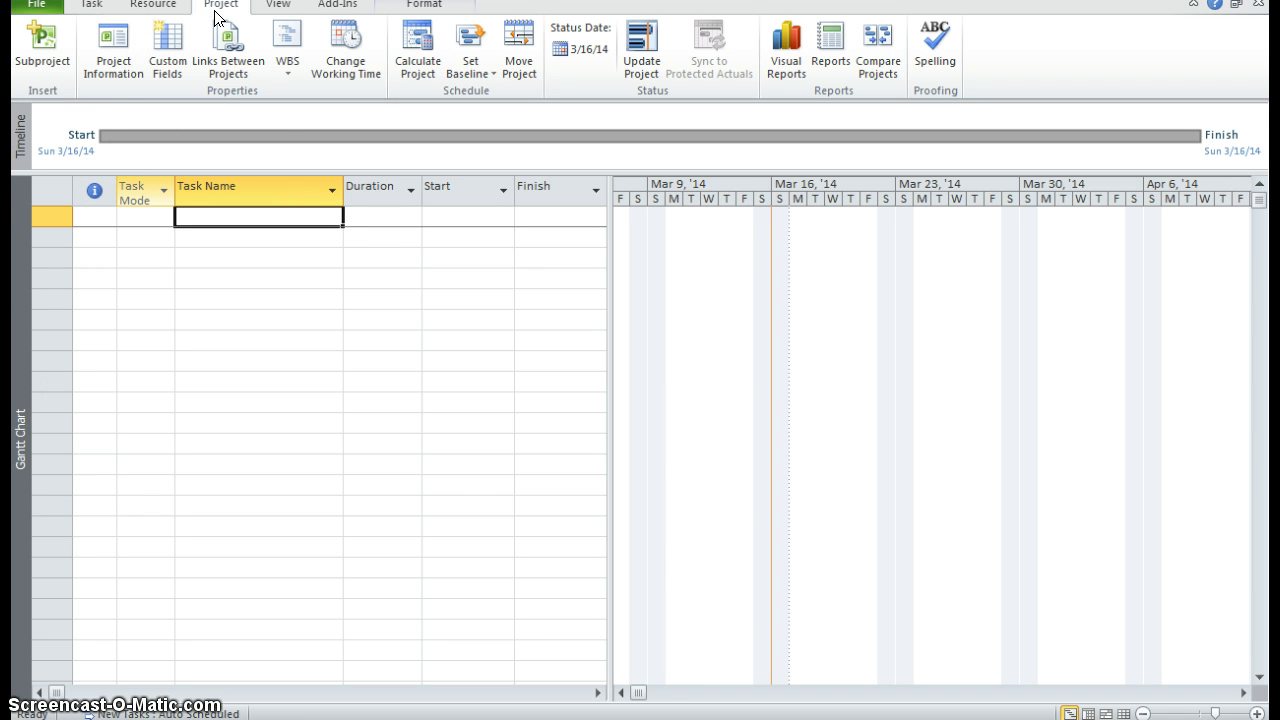
- In Project Information, change the start date from 3/16/14 to 1/10/11
click(103, 64)
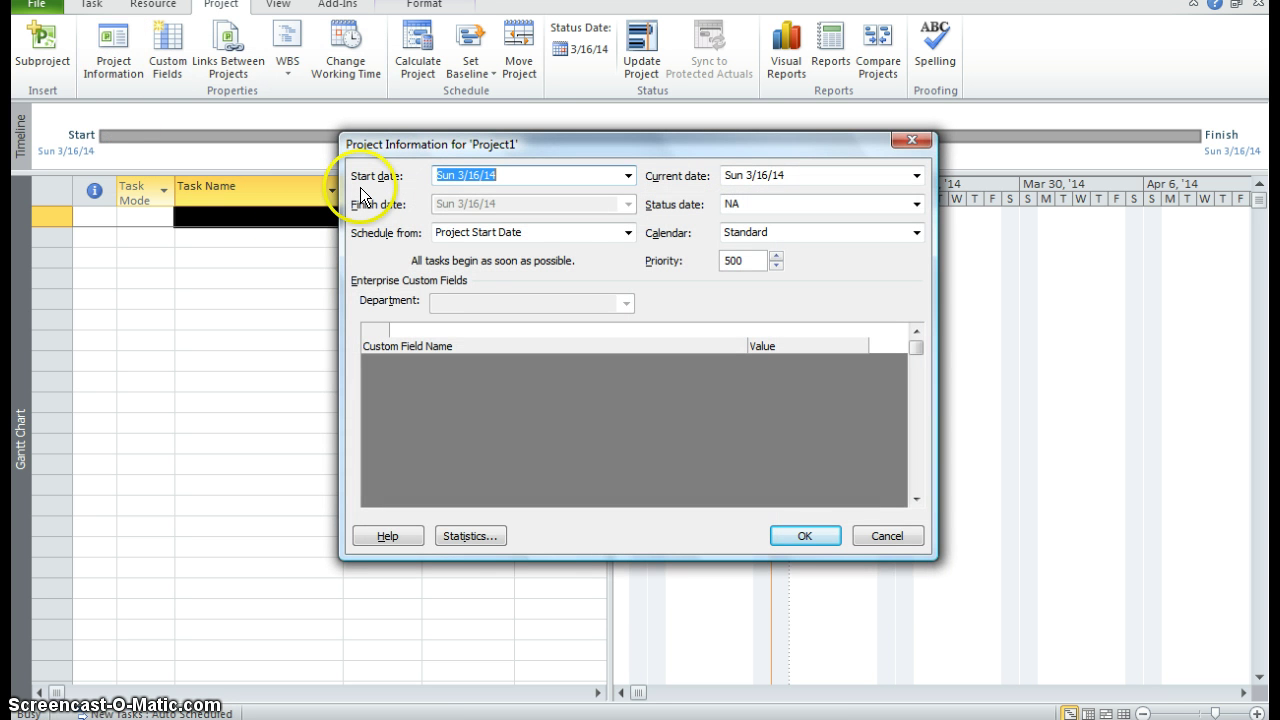
click(482, 186)
click(488, 180)
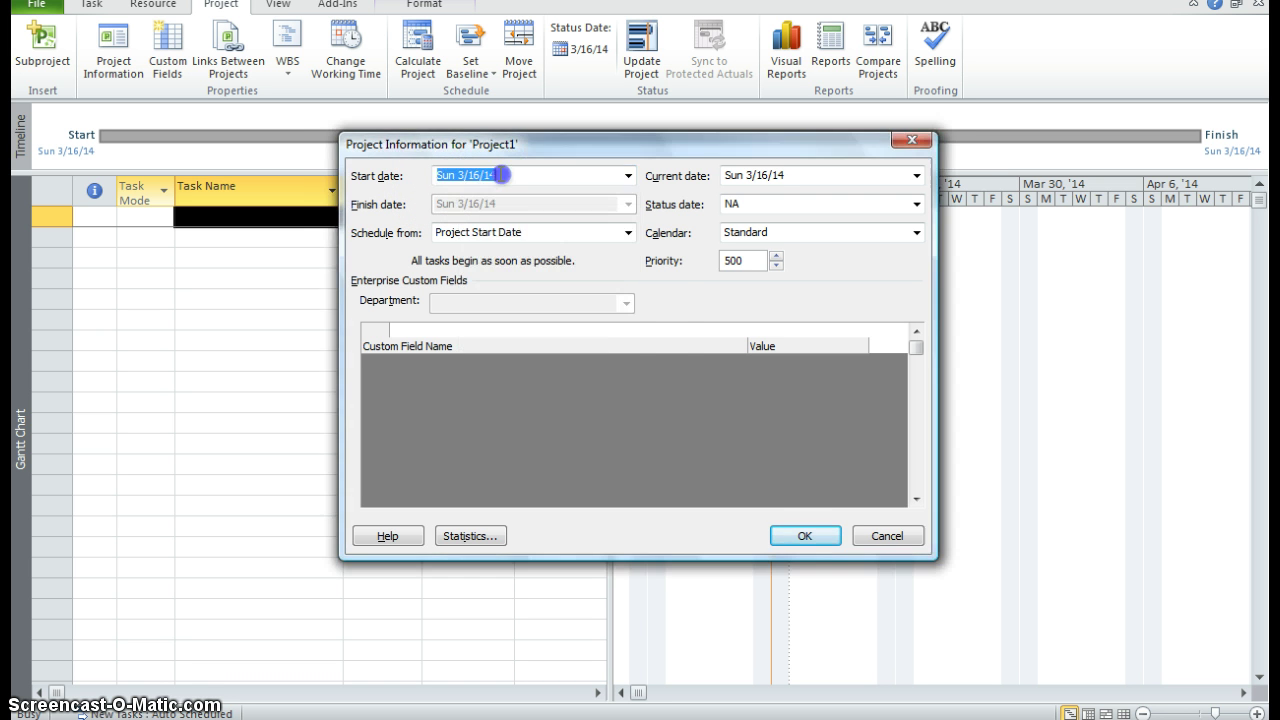
click(463, 175)
key(BackSpace)
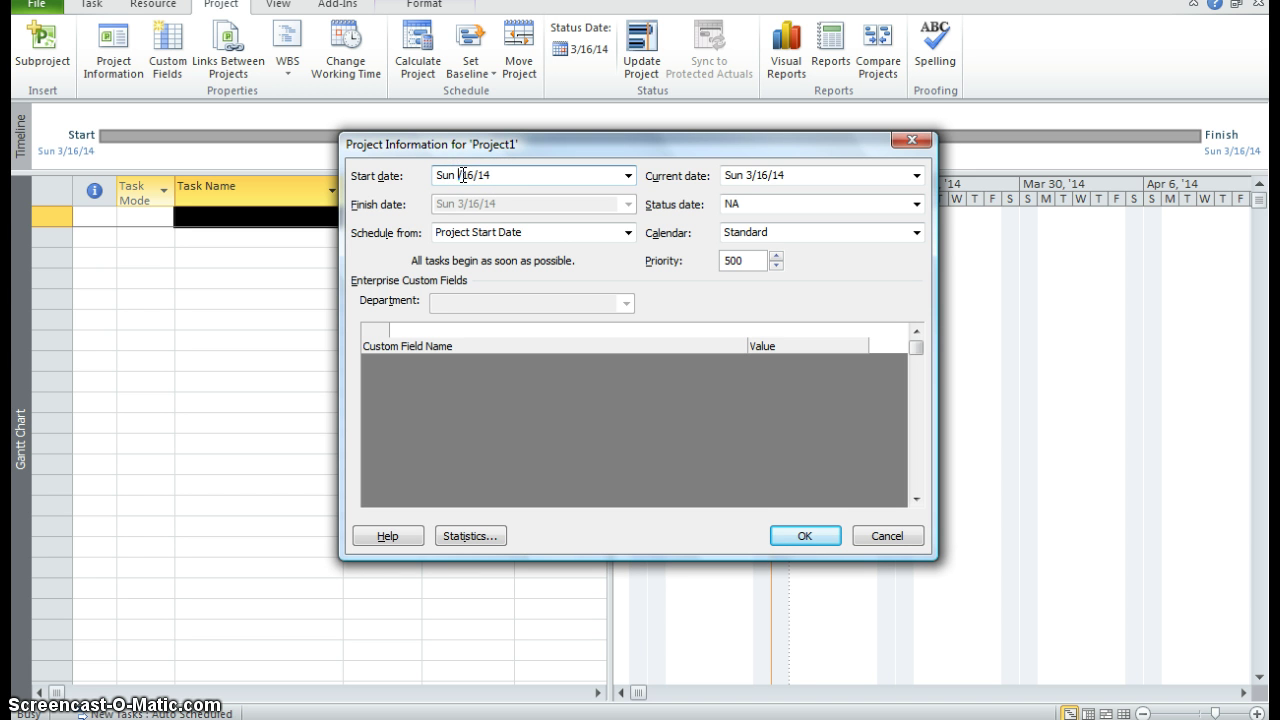
text(1)
double_click(474, 175)
text(10)
click(494, 175)
text(1)
- Confirm the 1/10/11 start date and page the working-time calendar back to January 2011
click(803, 537)
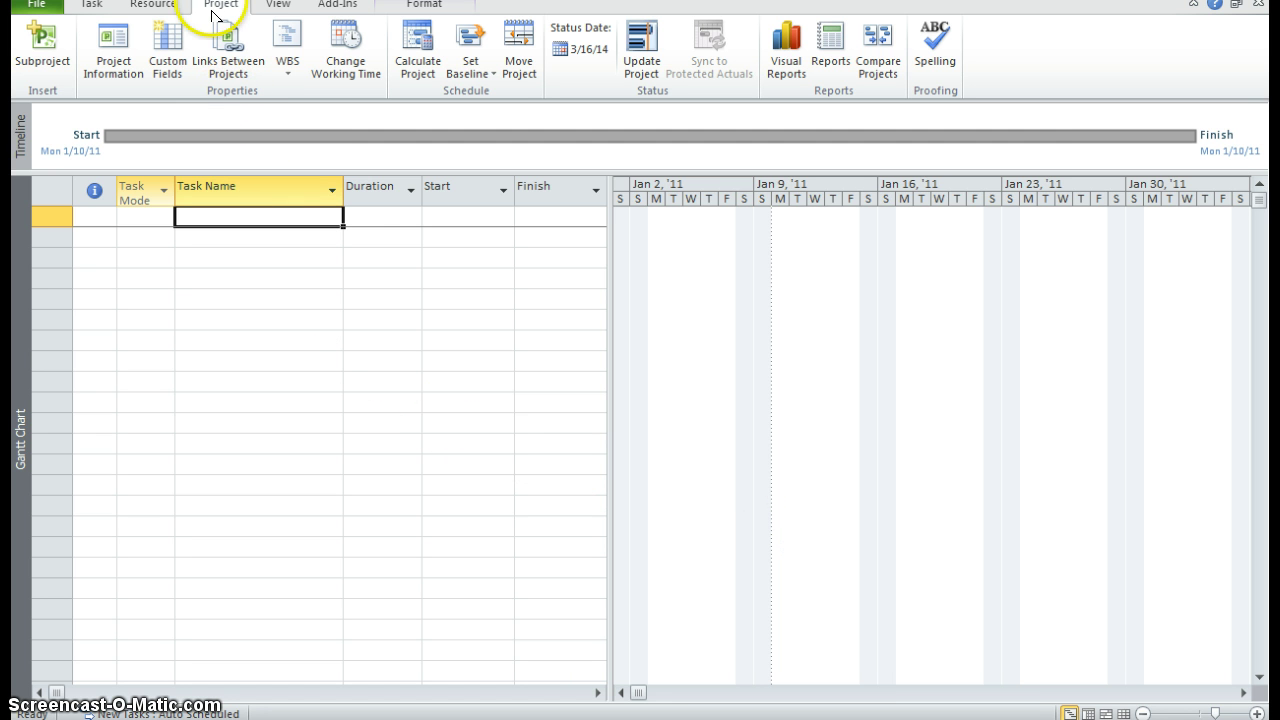
click(349, 67)
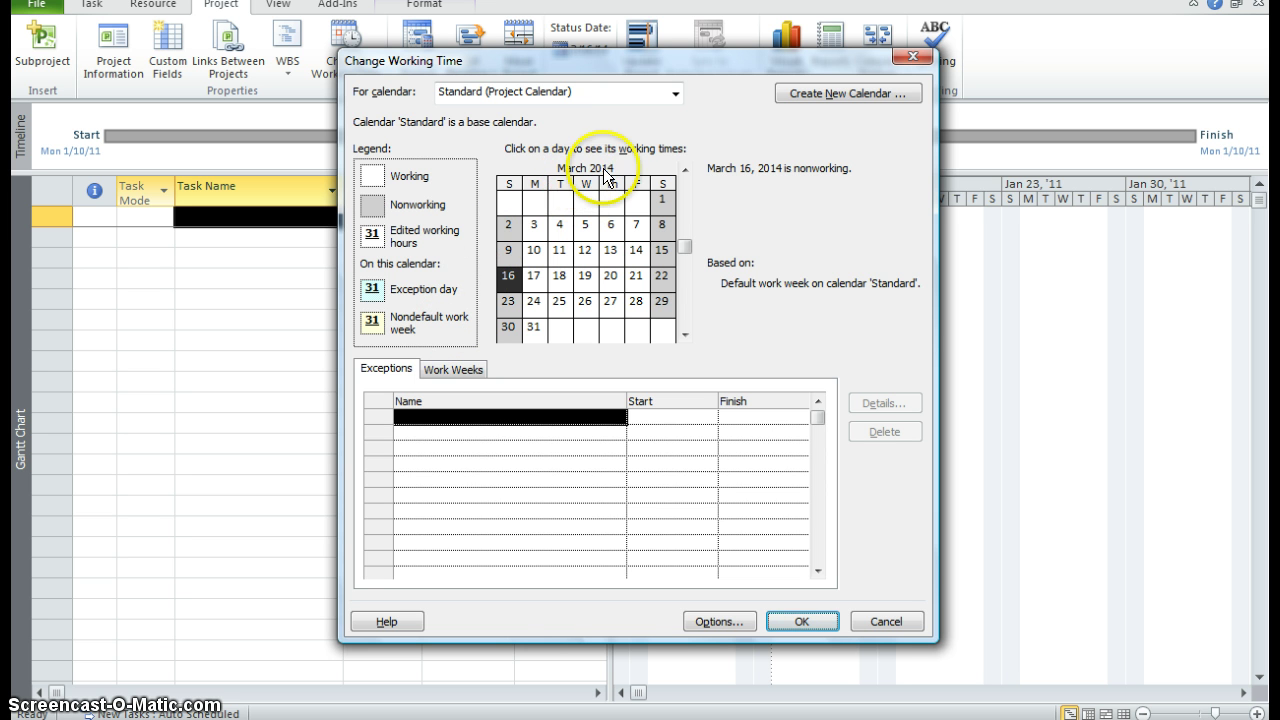
click(685, 170)
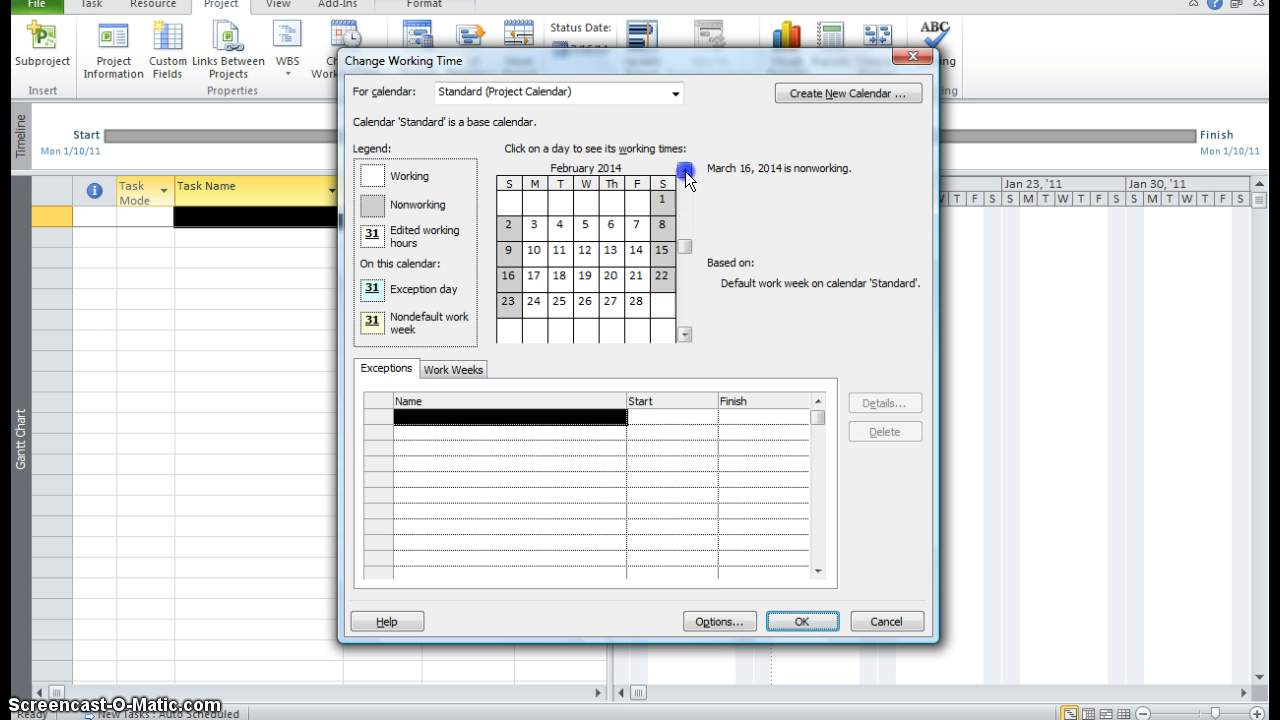
click(685, 170)
click(685, 170)
click(685, 170)
click(685, 170)
click(685, 170)
click(685, 170)
click(685, 170)
click(685, 170)
click(685, 170)
click(685, 170)
click(685, 170)
click(685, 170)
click(685, 170)
click(685, 170)
click(685, 170)
click(685, 170)
click(685, 170)
click(685, 170)
click(685, 170)
click(685, 170)
click(685, 170)
click(685, 170)
click(685, 170)
click(685, 170)
click(685, 170)
click(685, 170)
click(685, 170)
click(685, 170)
click(685, 170)
click(685, 170)
click(685, 170)
click(685, 170)
click(685, 170)
click(685, 170)
click(685, 170)
click(685, 170)
click(685, 170)
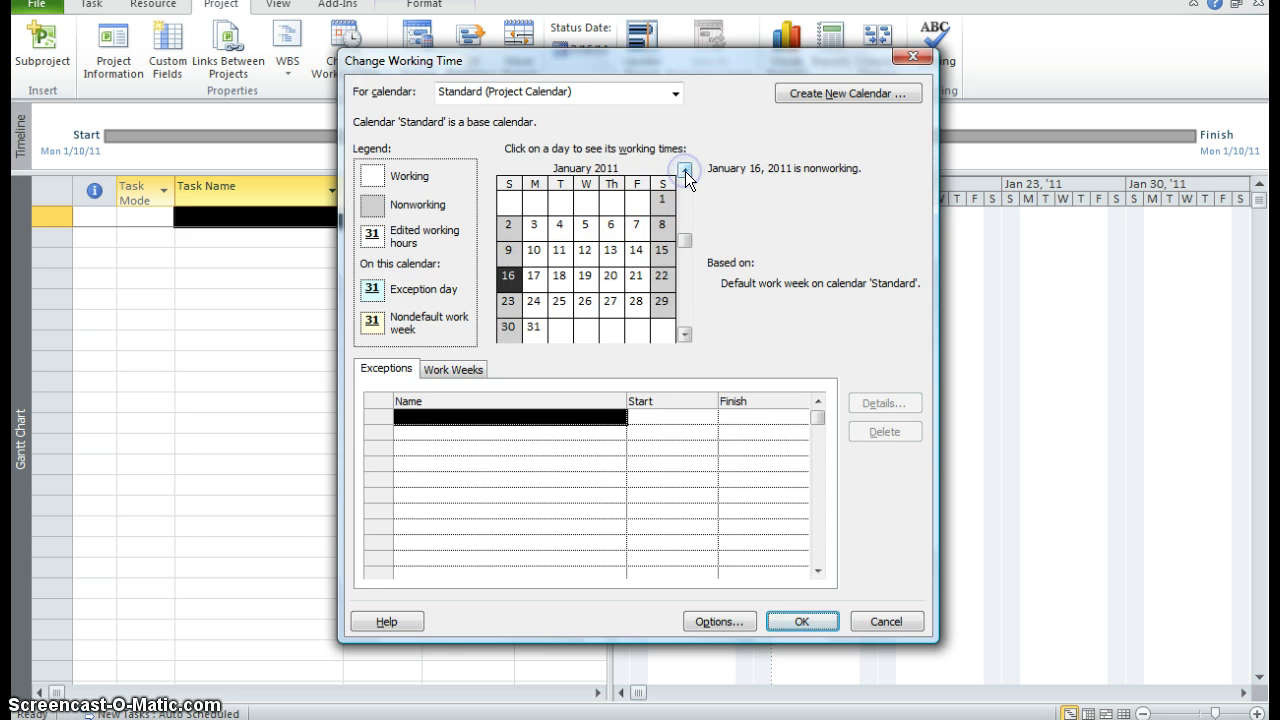
- Add a 'Holiday' exception that makes January 17, 2011 nonworking
click(533, 276)
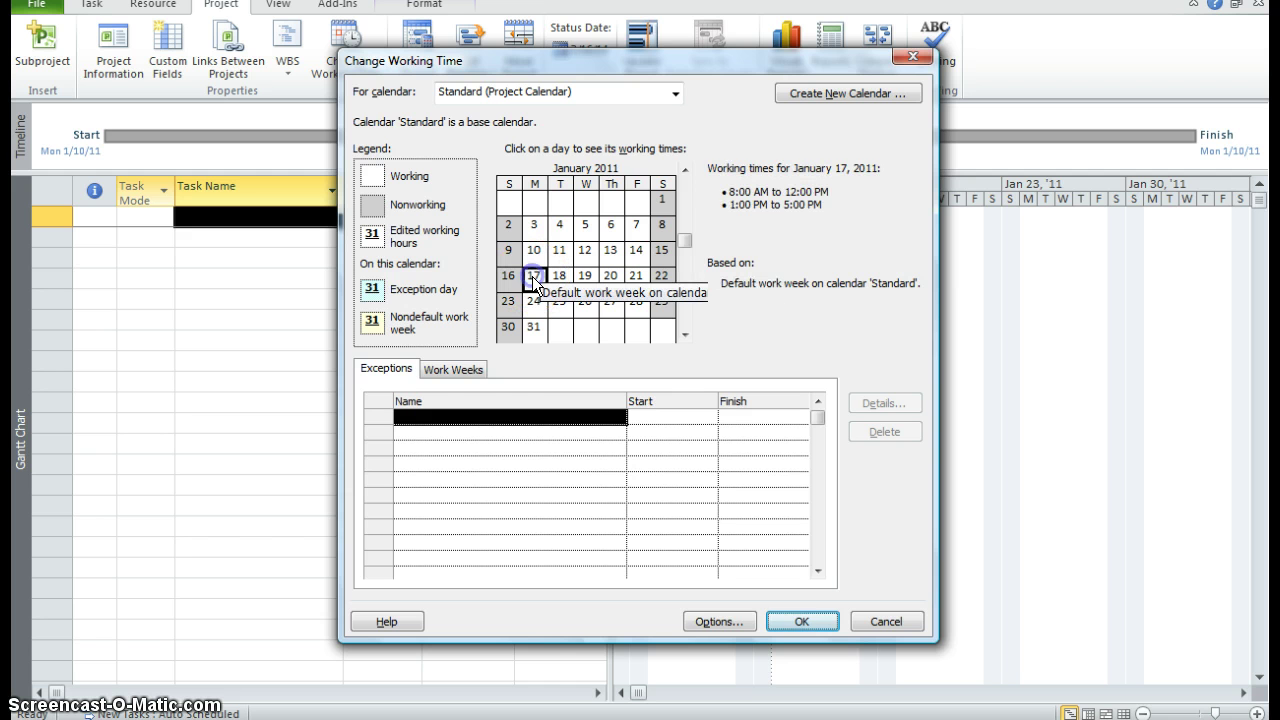
click(466, 417)
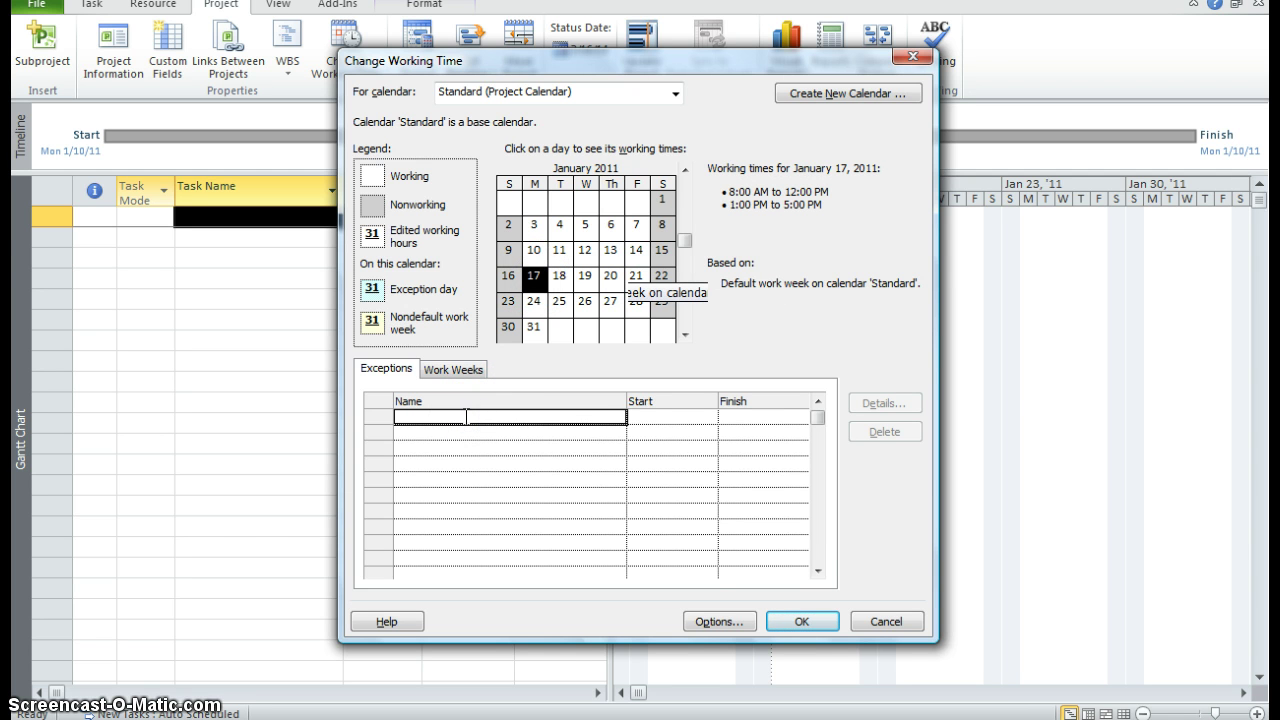
text(Holiday)
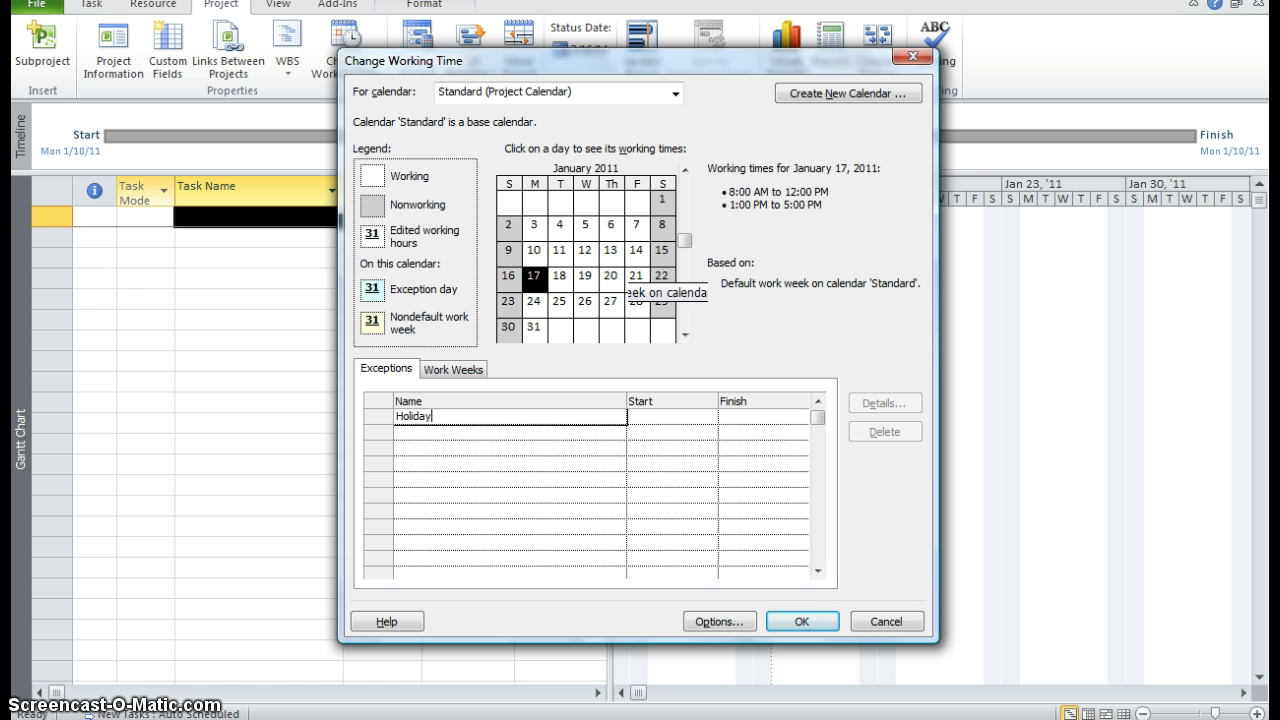
drag(470, 430, 531, 447)
click(531, 447)
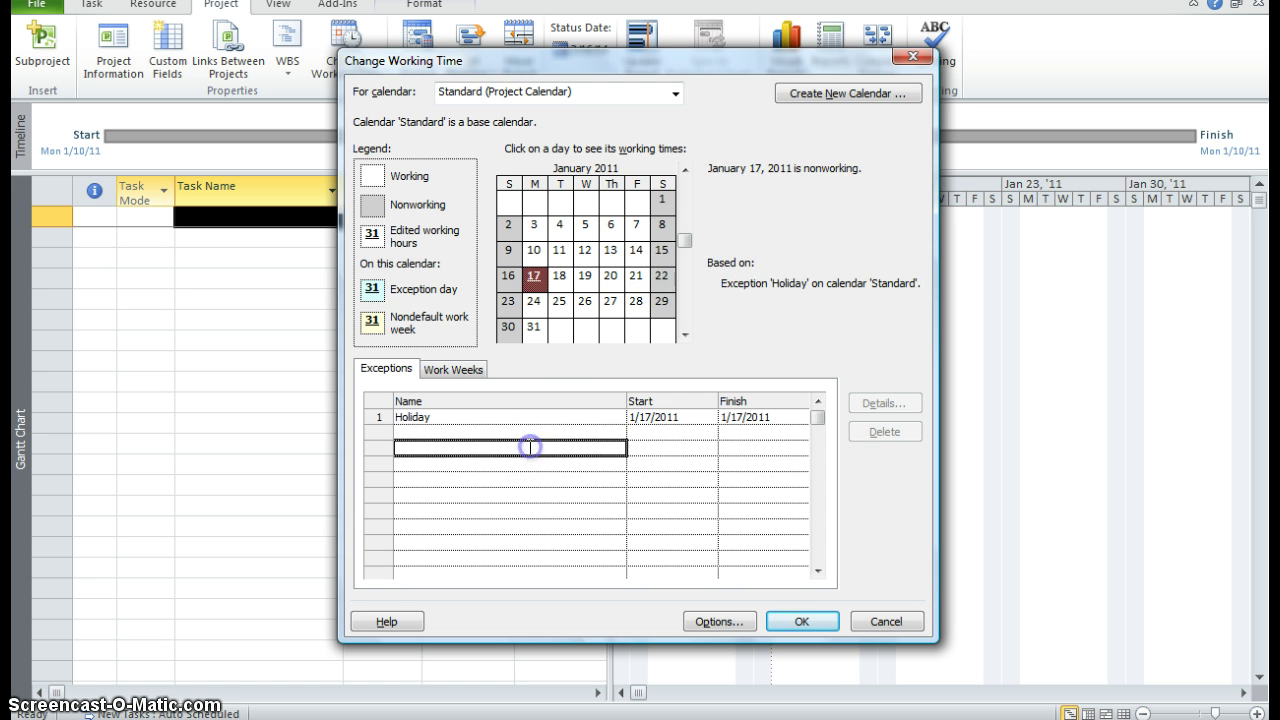
click(534, 328)
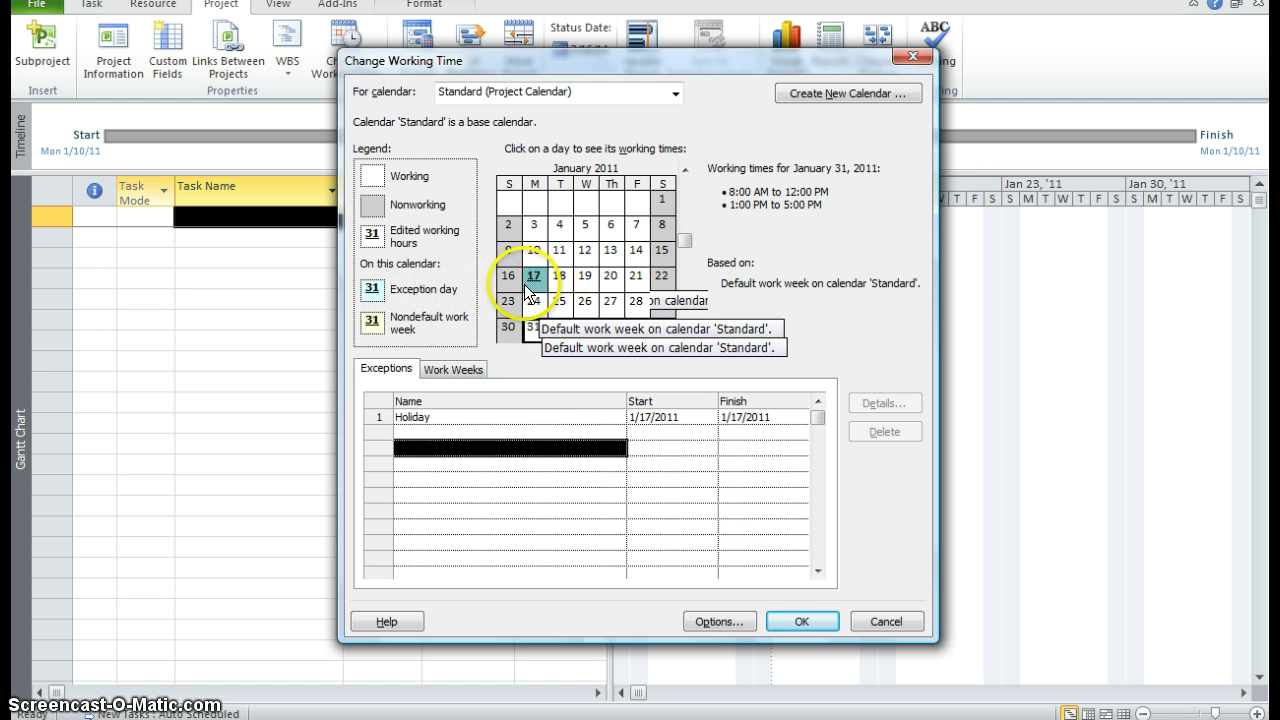
mouse_move(538, 290)
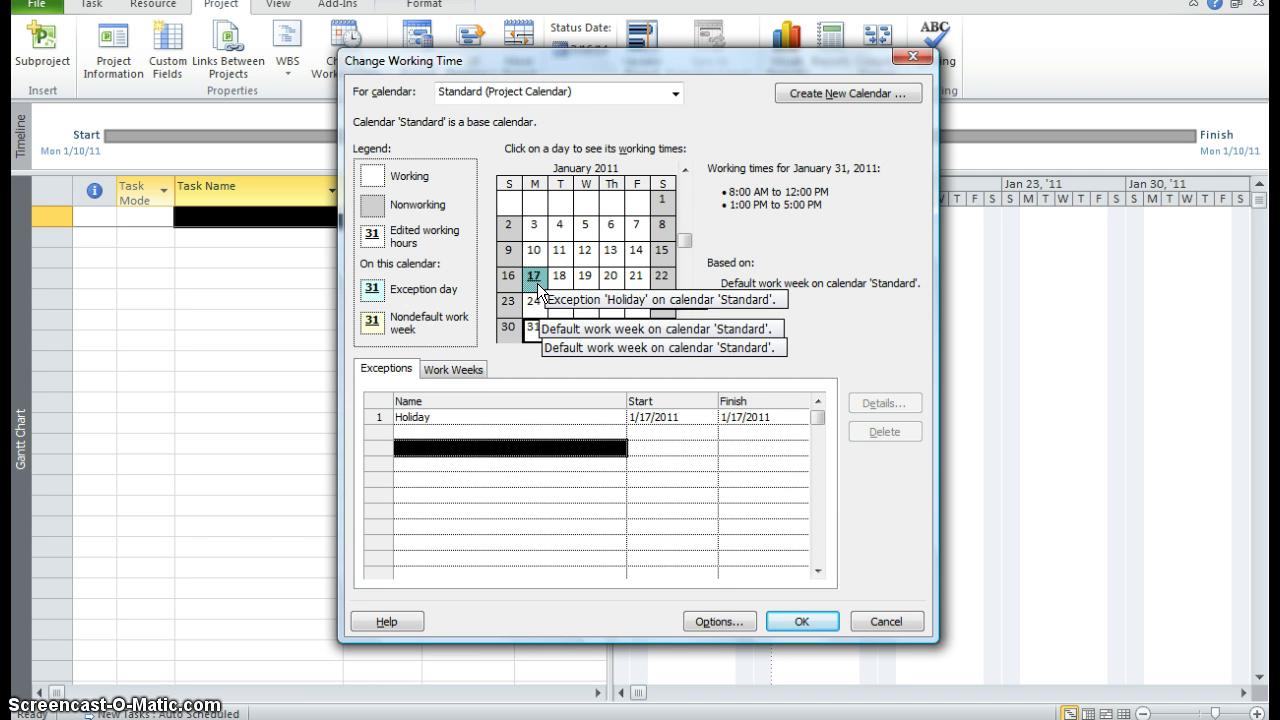
click(463, 417)
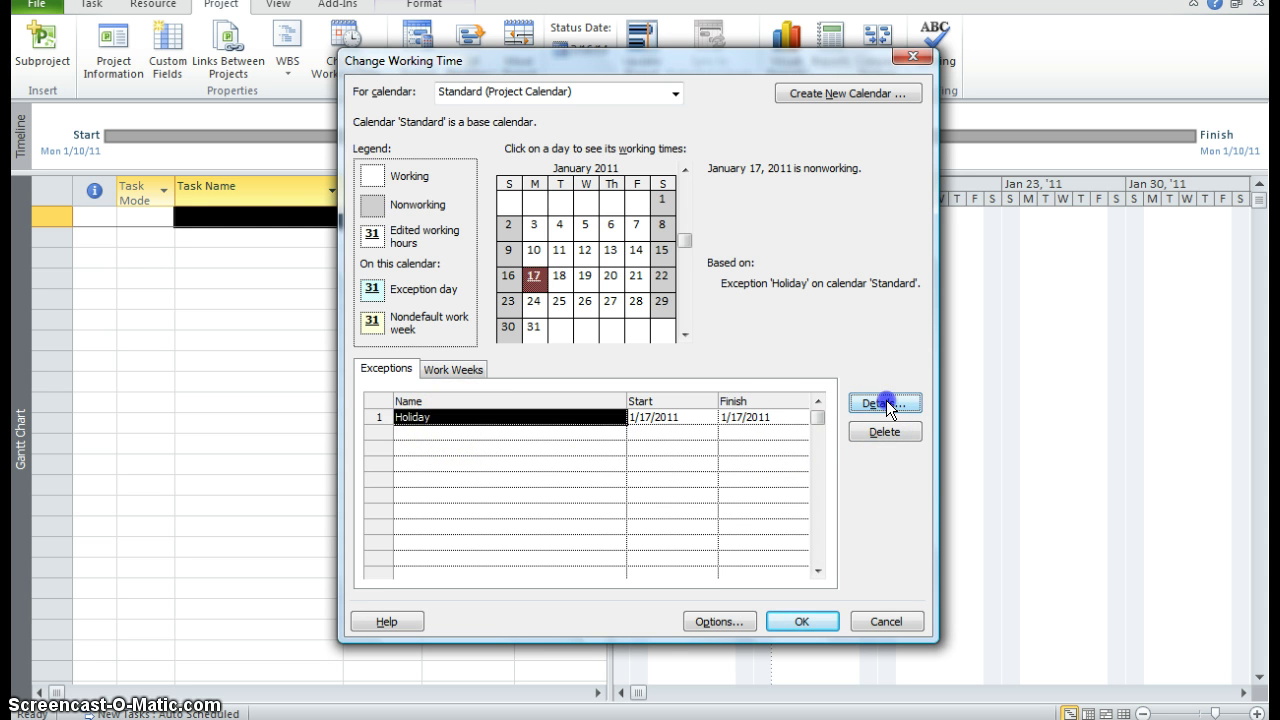
- Make the Holiday recur yearly on the third Monday of January, ending by 1/17/18
click(886, 400)
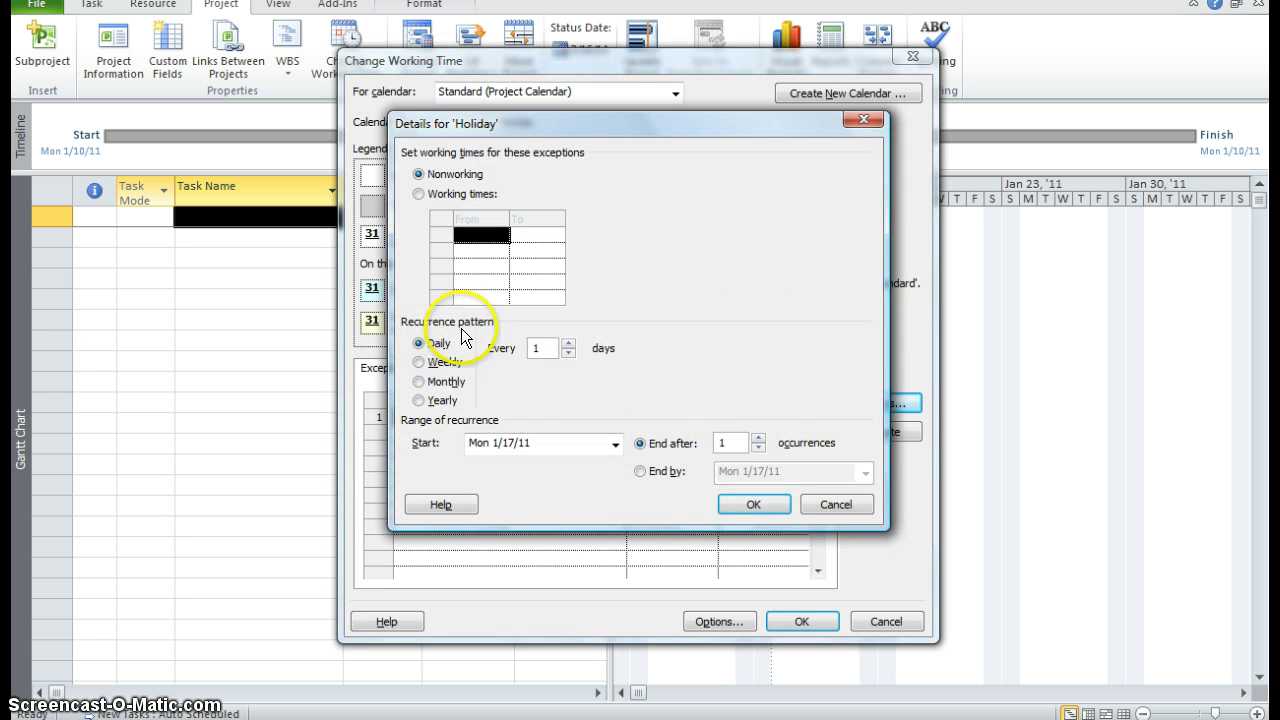
click(418, 400)
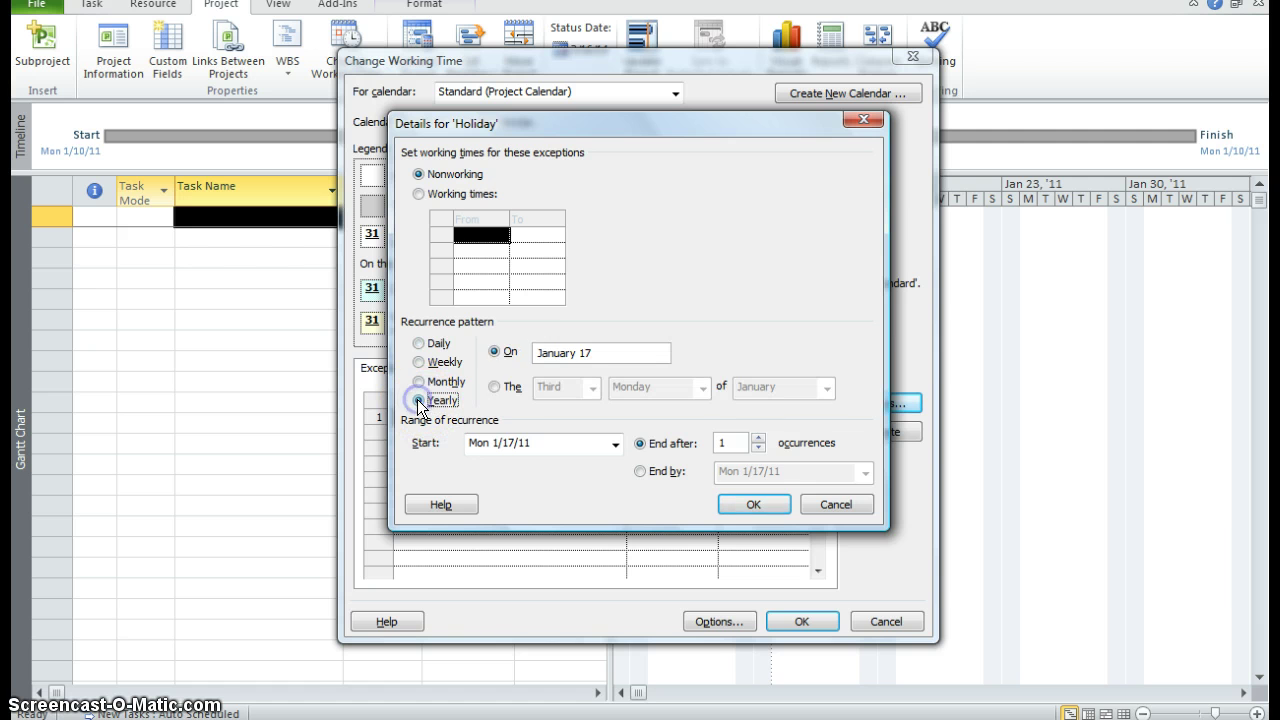
click(493, 386)
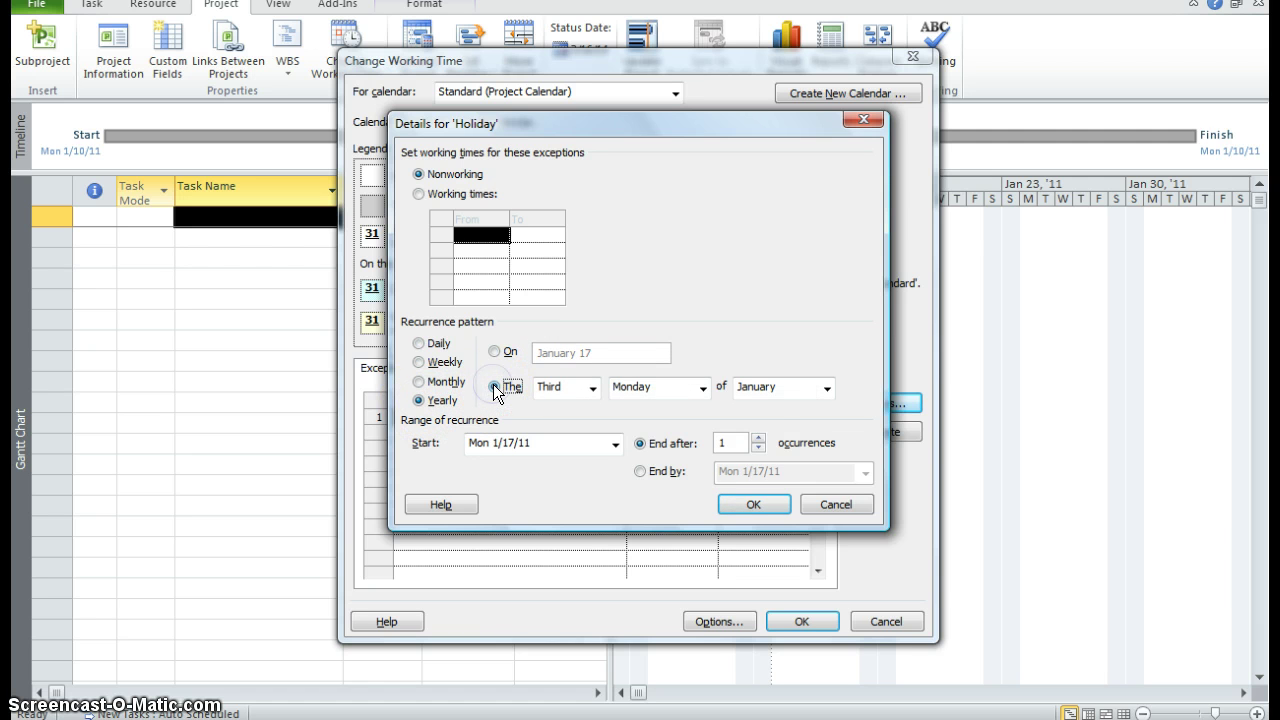
click(641, 472)
click(784, 471)
click(784, 471)
key(BackSpace)
text(8)
click(766, 510)
click(809, 620)
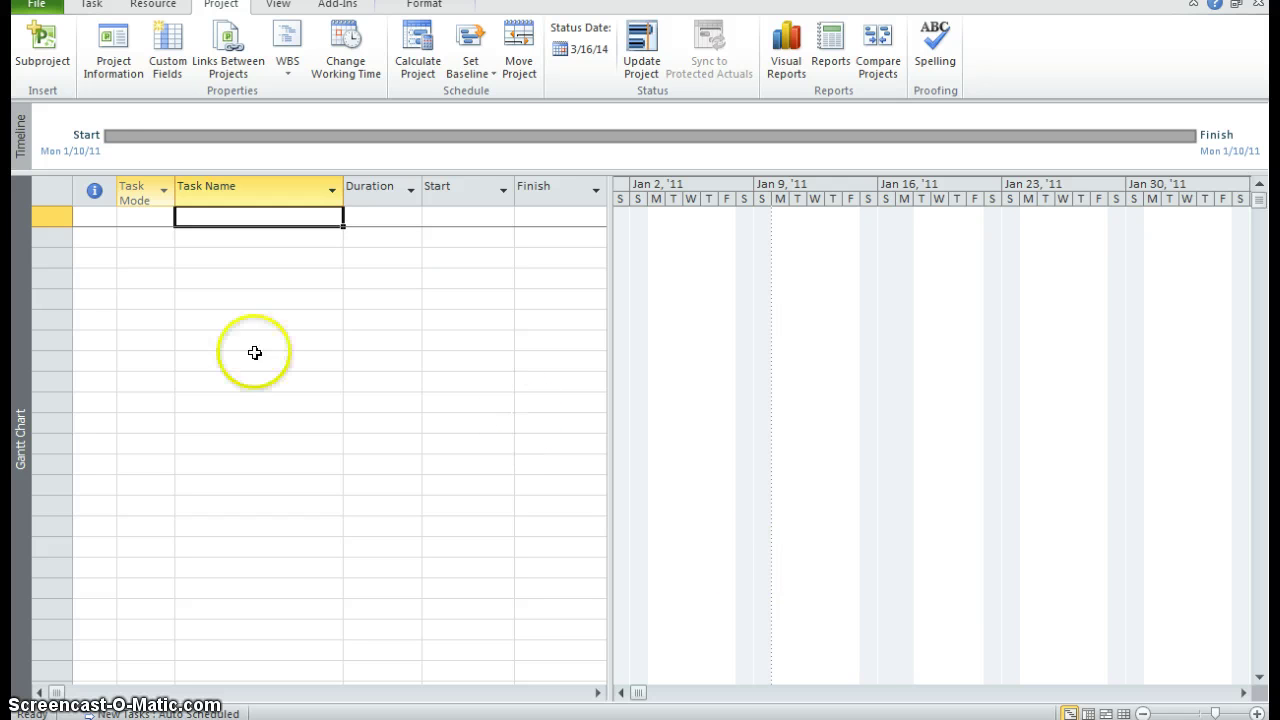
- Start saving the project from the File menu, then cancel the Save As dialog
click(37, 8)
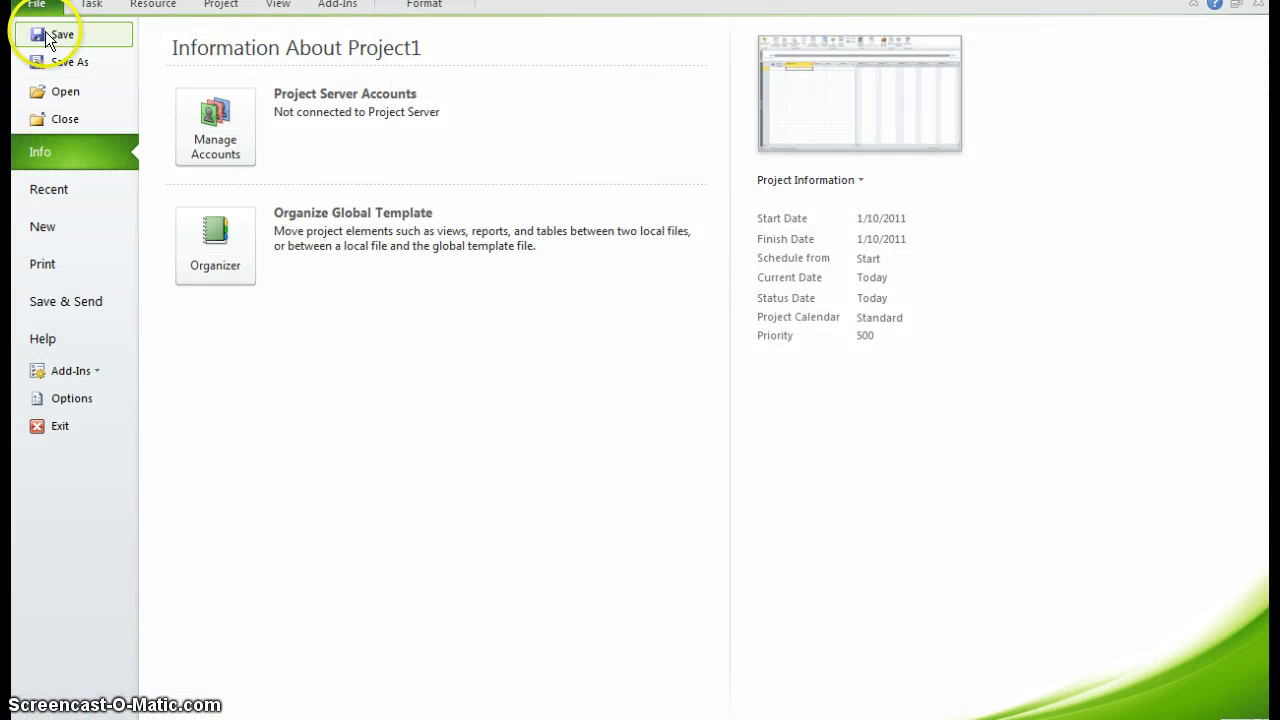
click(45, 38)
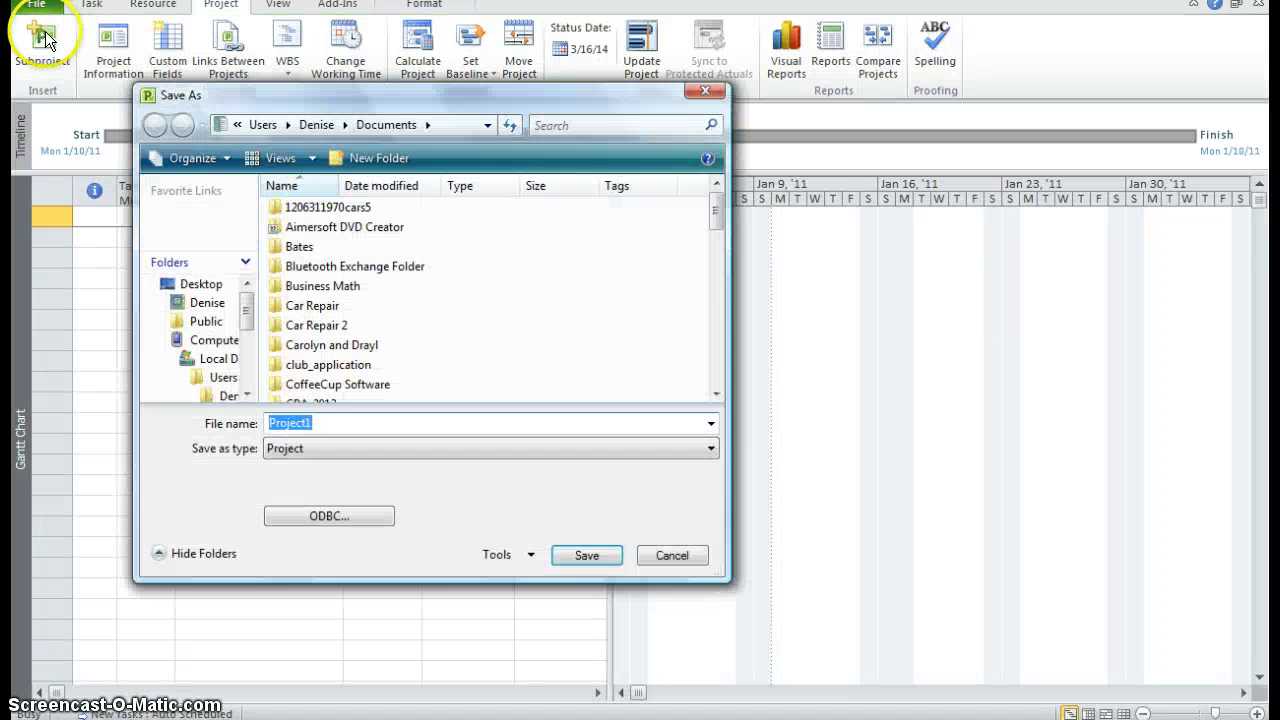
scroll(172, 300, down, 3)
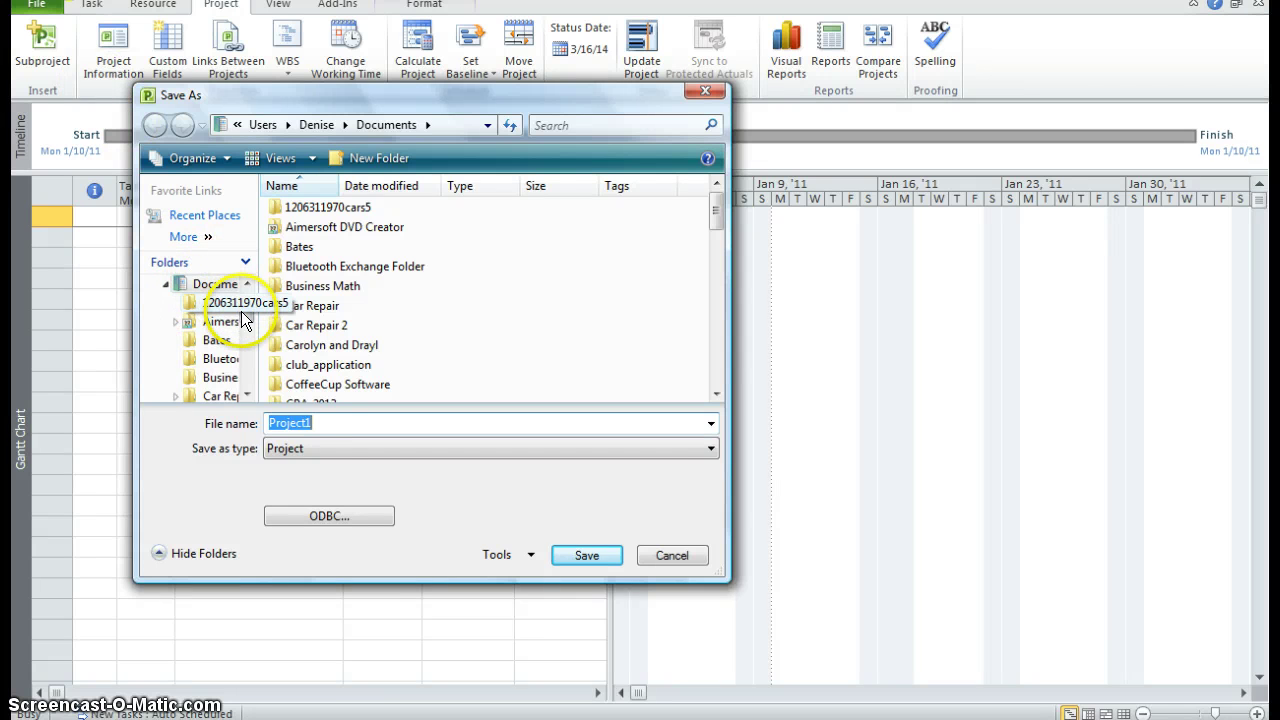
scroll(240, 300, up, 5)
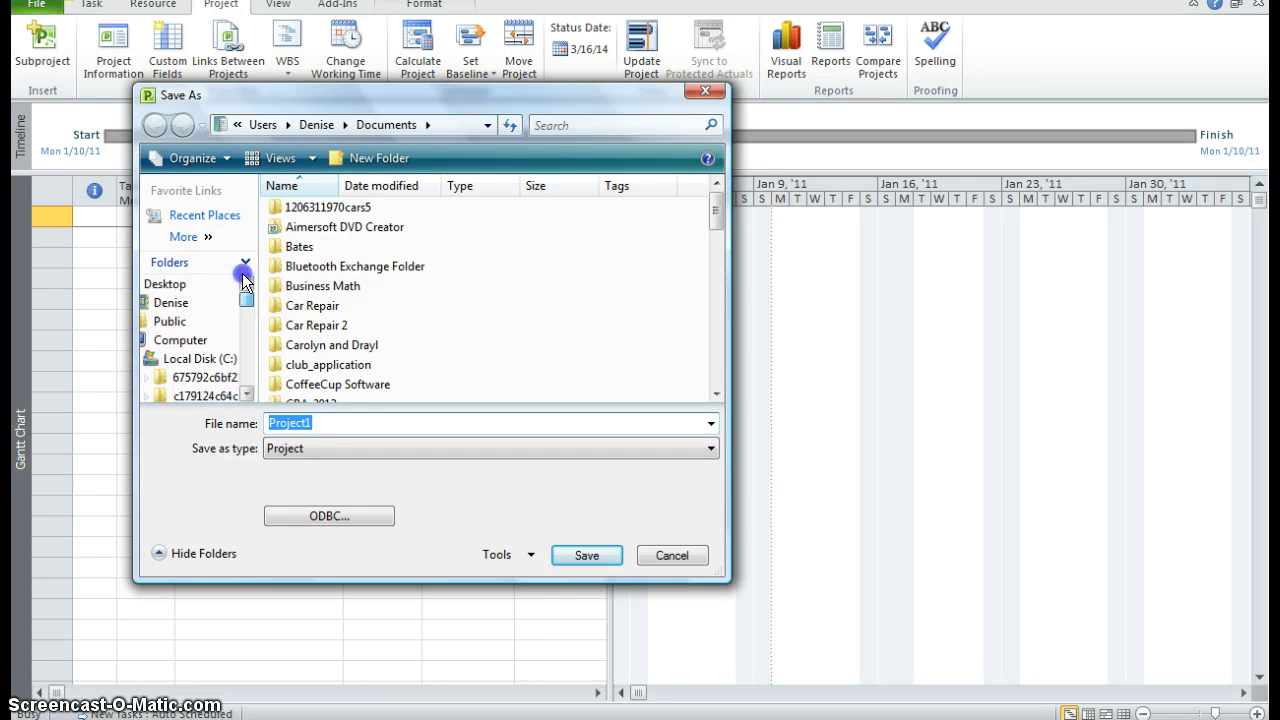
click(318, 421)
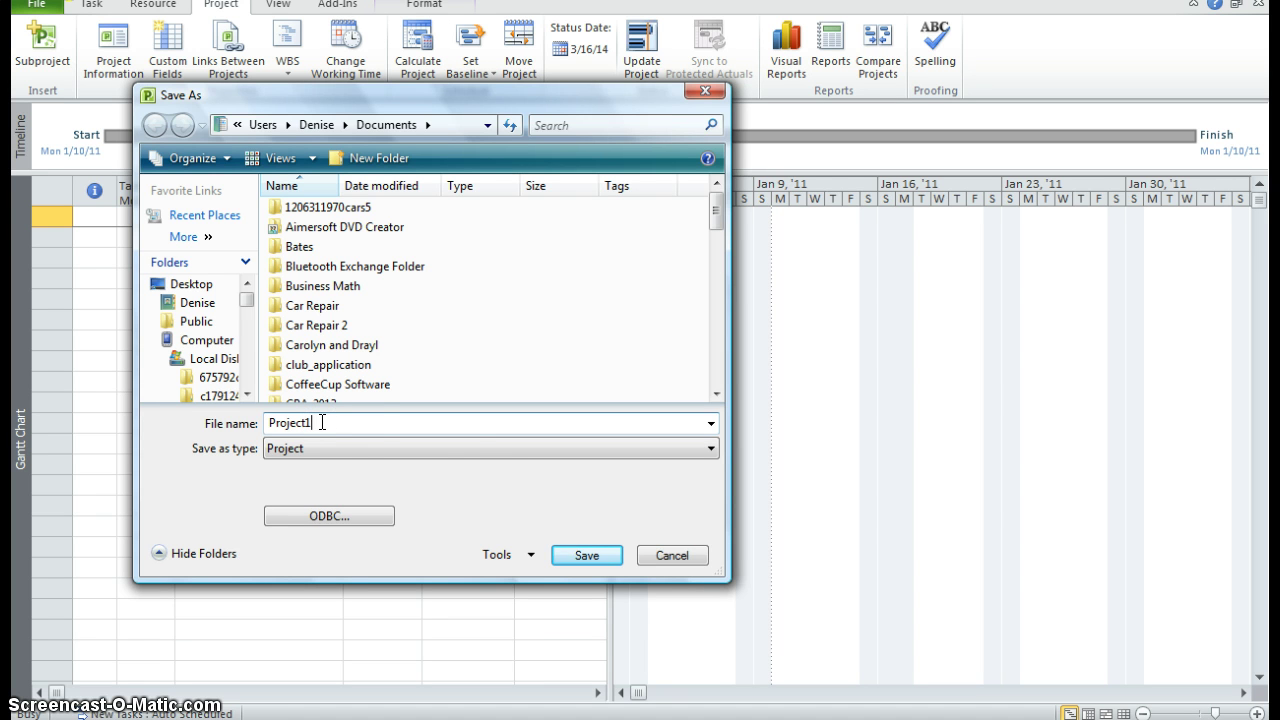
click(677, 555)
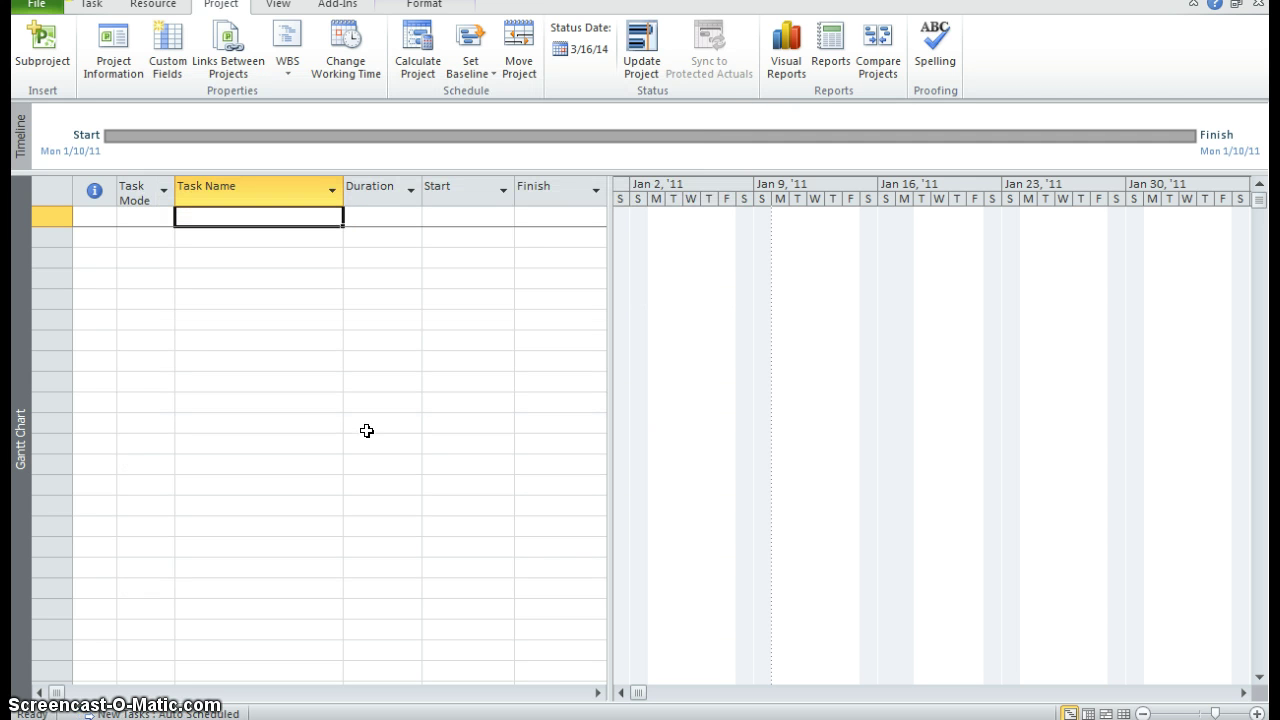
- Enter 'Task 1' as the first task name
click(344, 388)
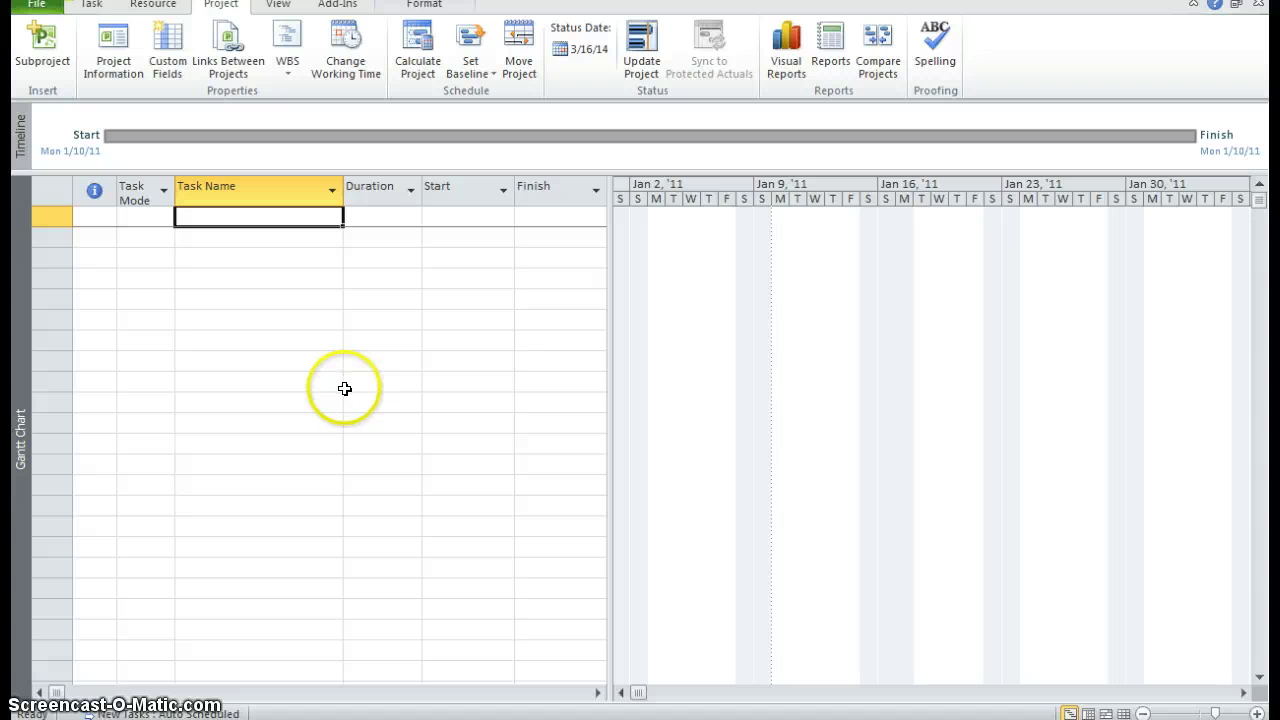
text(Taks)
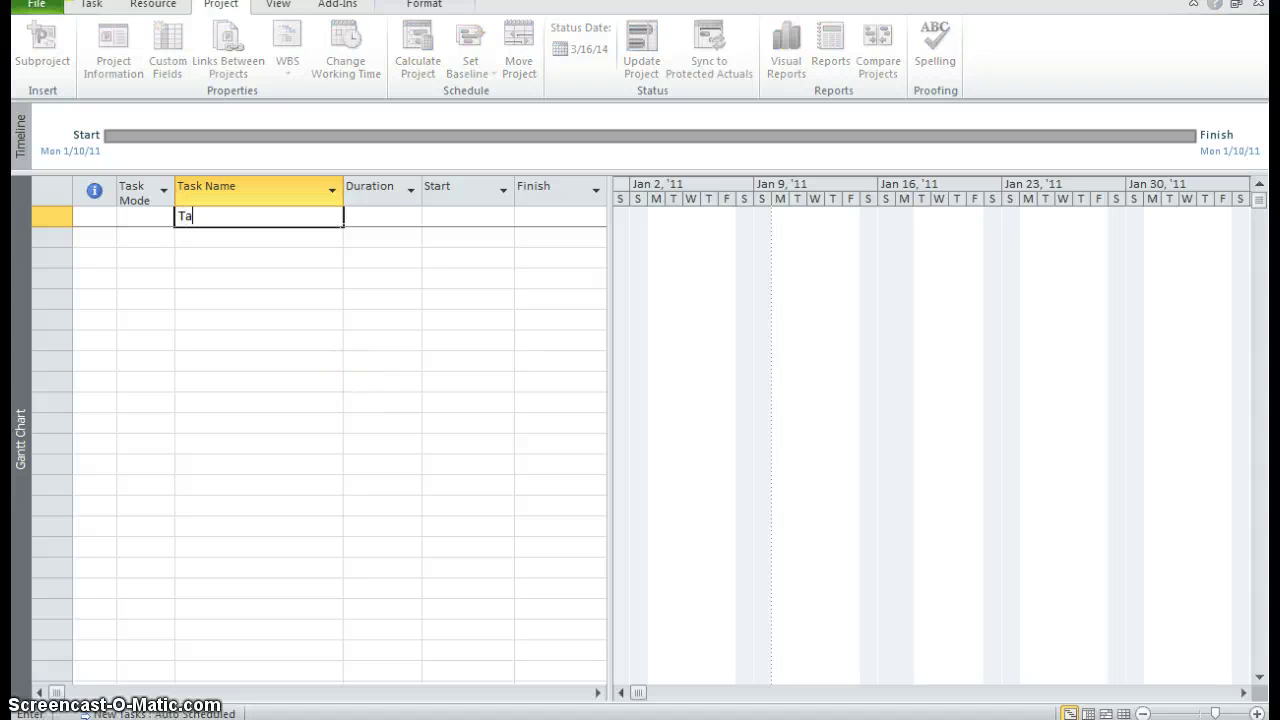
key(BackSpace)
key(BackSpace)
key(BackSpace)
text(sk )
text(q)
key(BackSpace)
text(1)
key(Return)
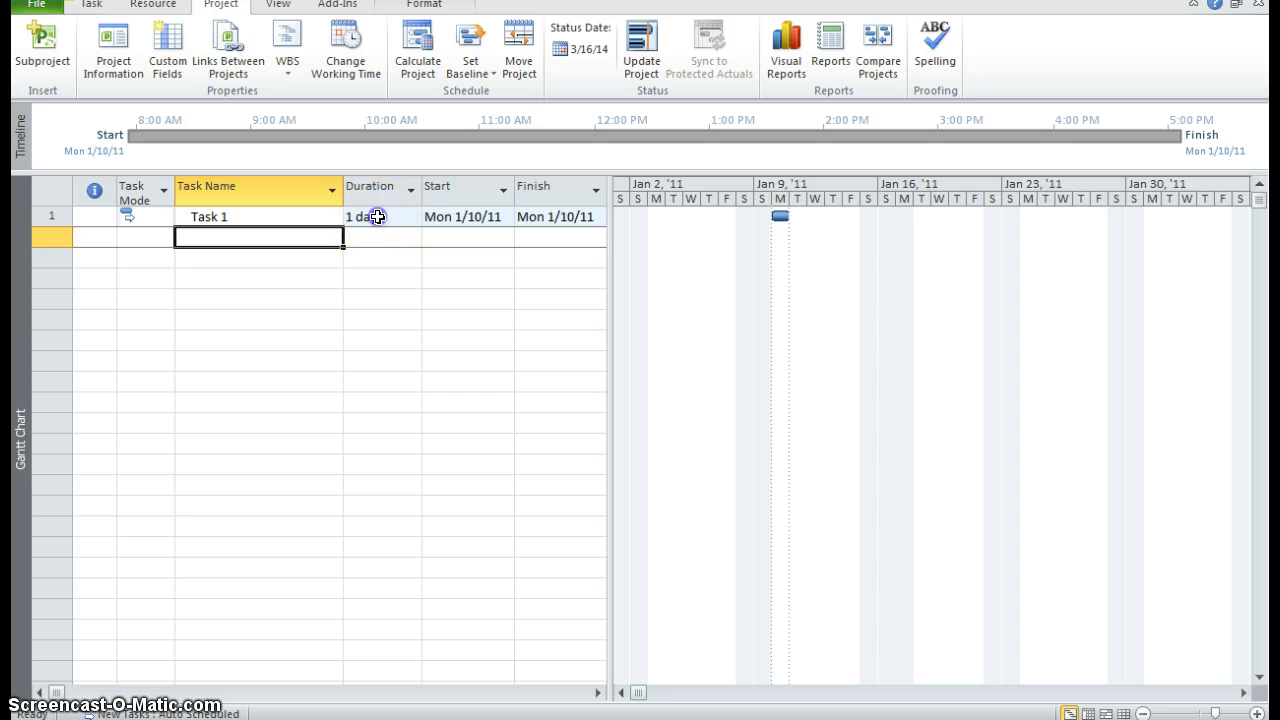
- Try a 0-day duration for Task 1, then set it back to 1 day
click(382, 218)
click(409, 221)
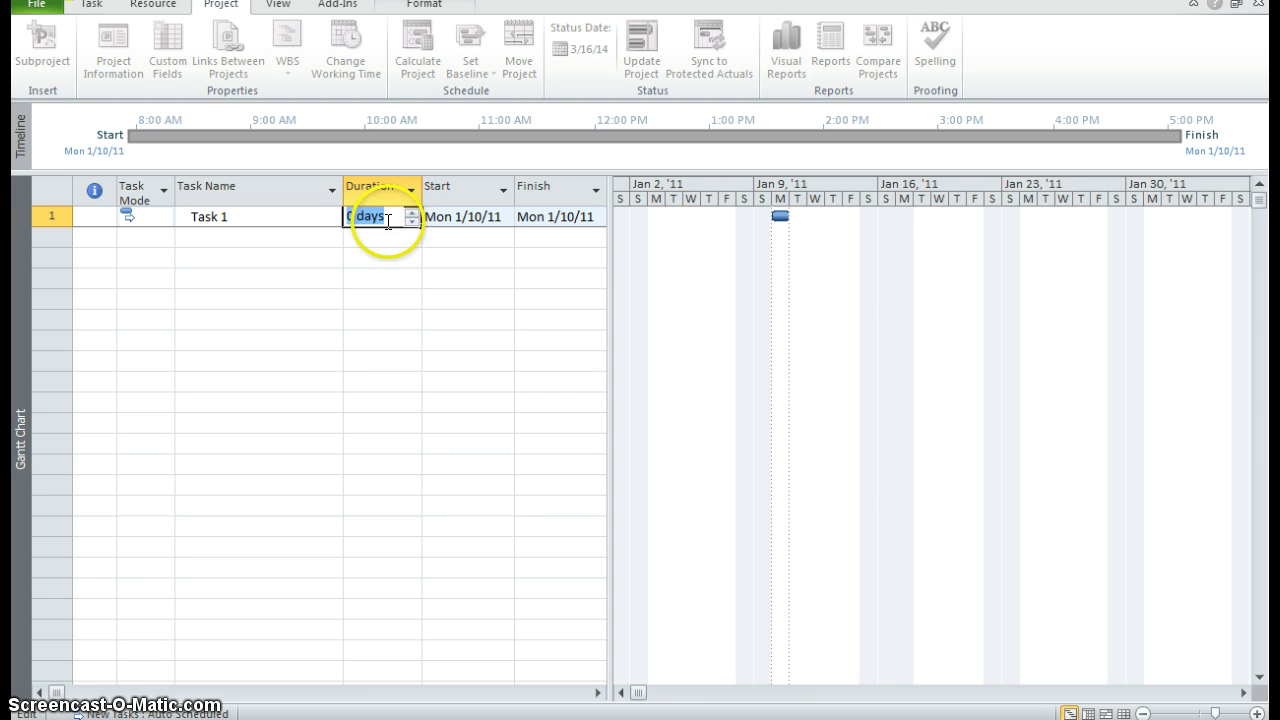
click(390, 262)
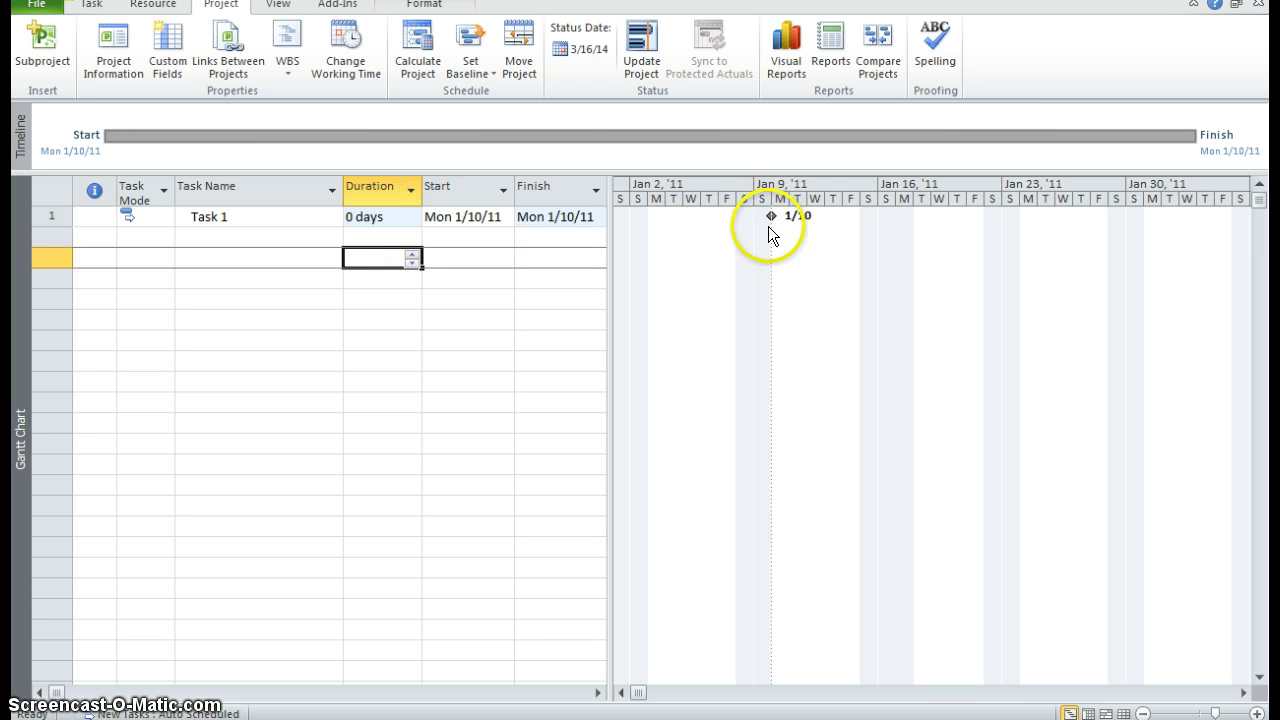
click(371, 219)
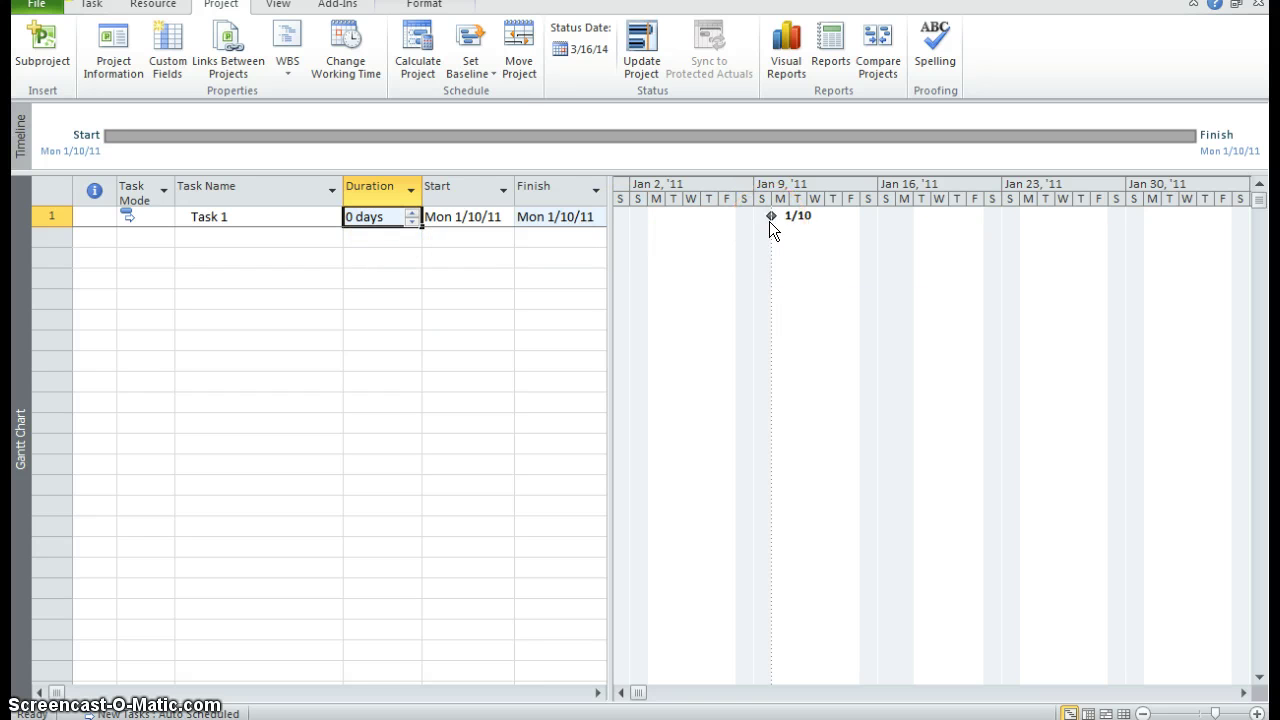
click(411, 212)
click(376, 262)
- Add 'Task 2' and 'Task 3' in rows 2 and 3
click(266, 236)
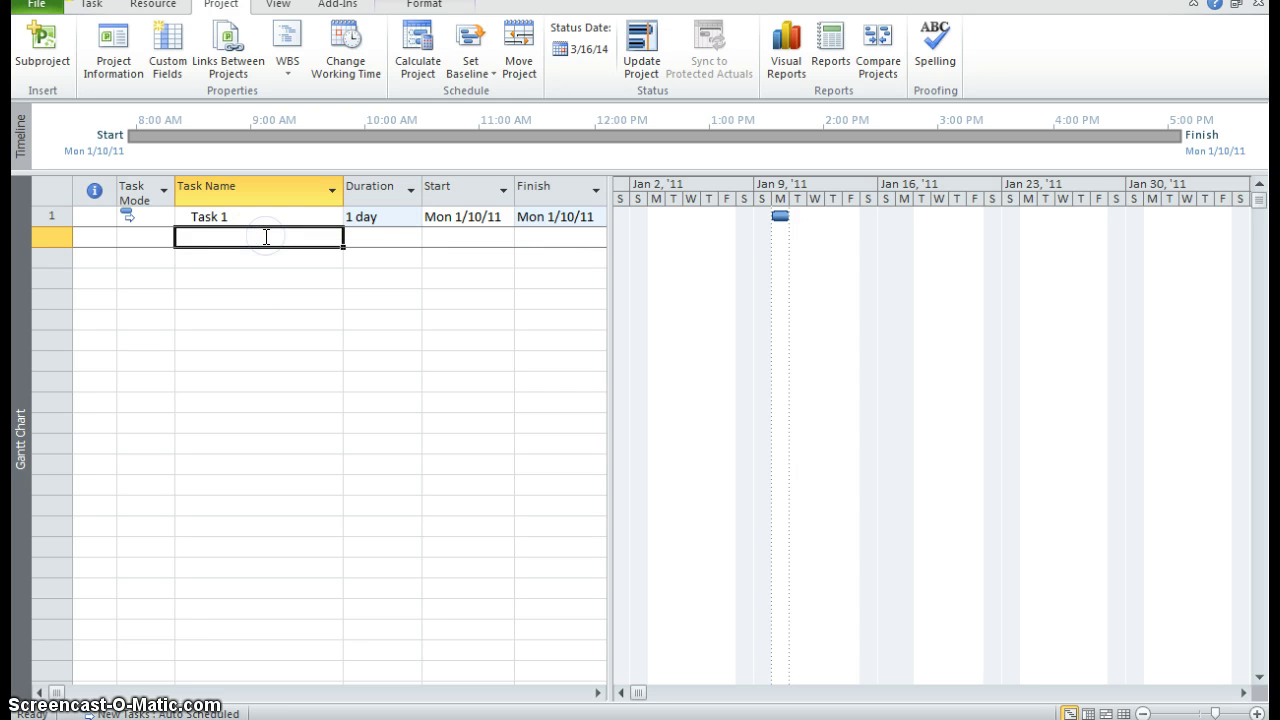
text(Taks)
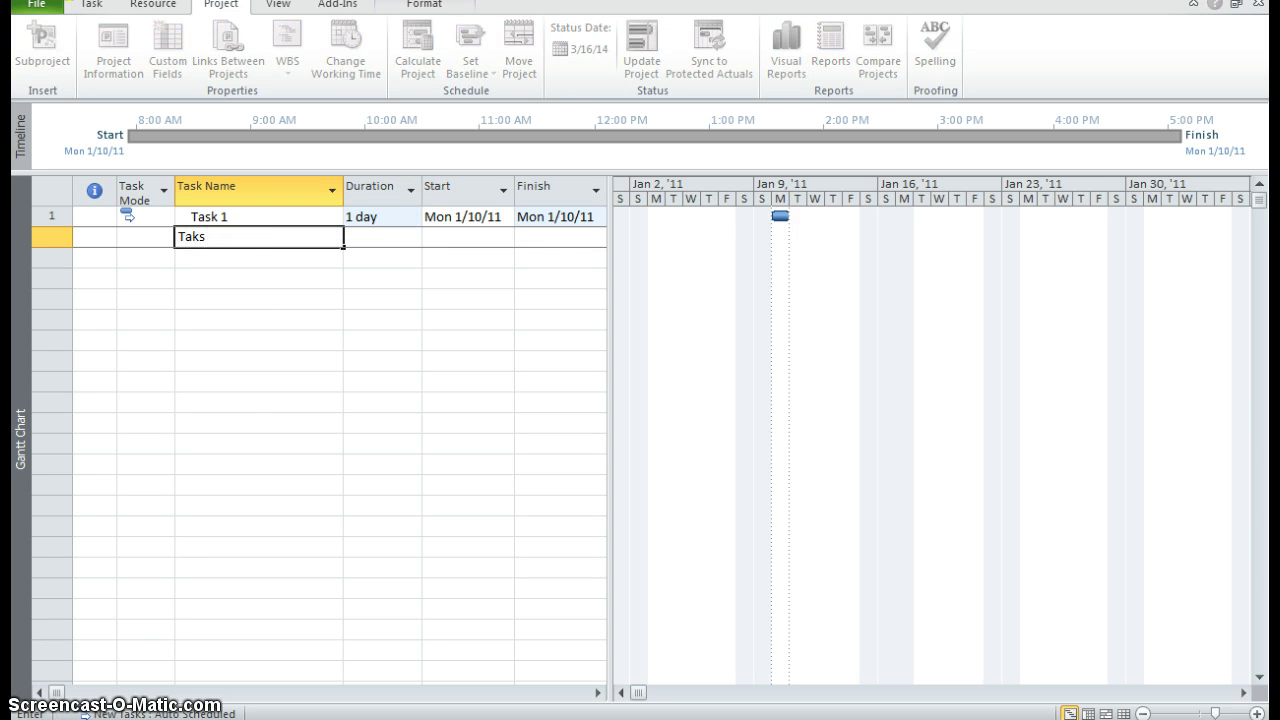
key(BackSpace)
key(BackSpace)
text(sk 2)
click(249, 271)
click(234, 258)
text(Task )
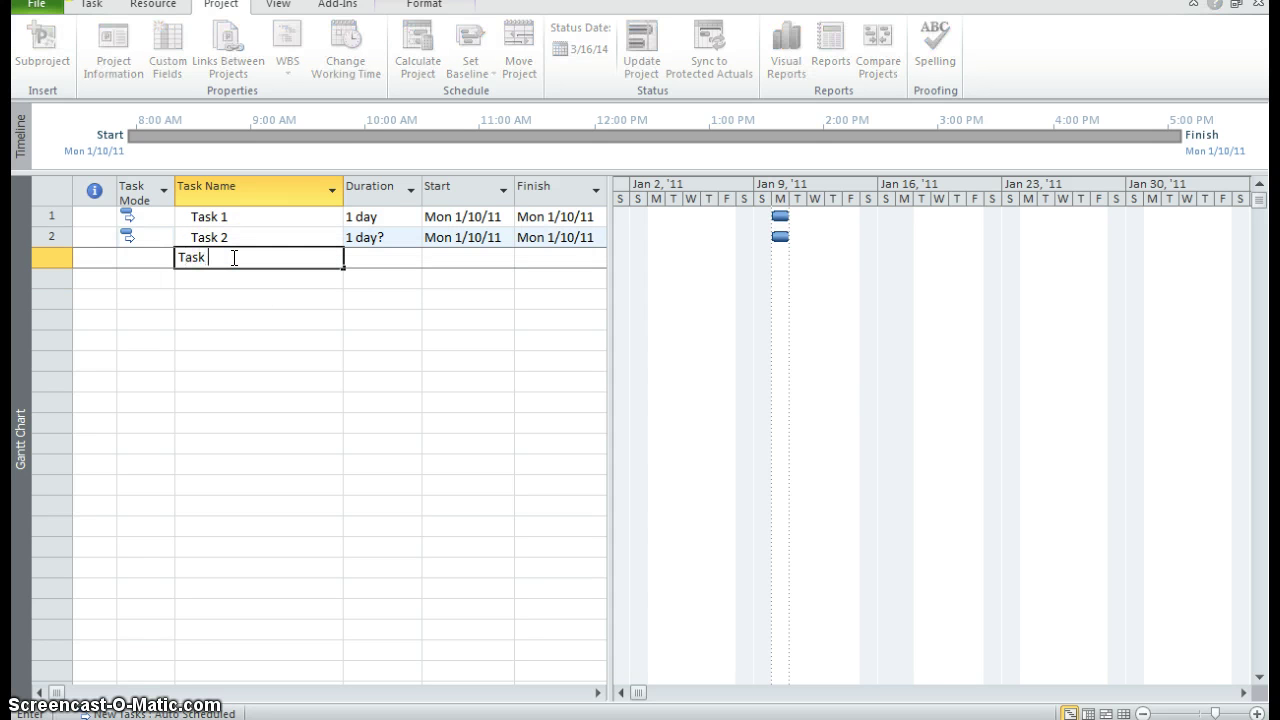
text(3)
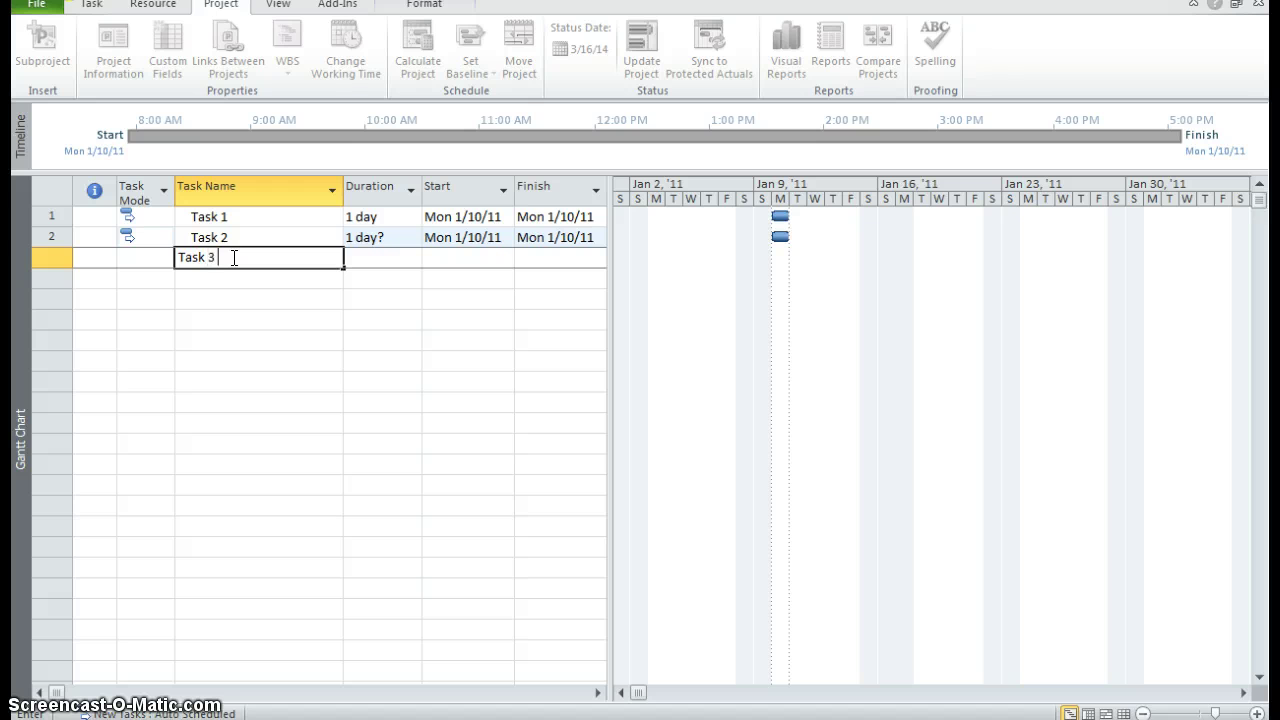
click(267, 311)
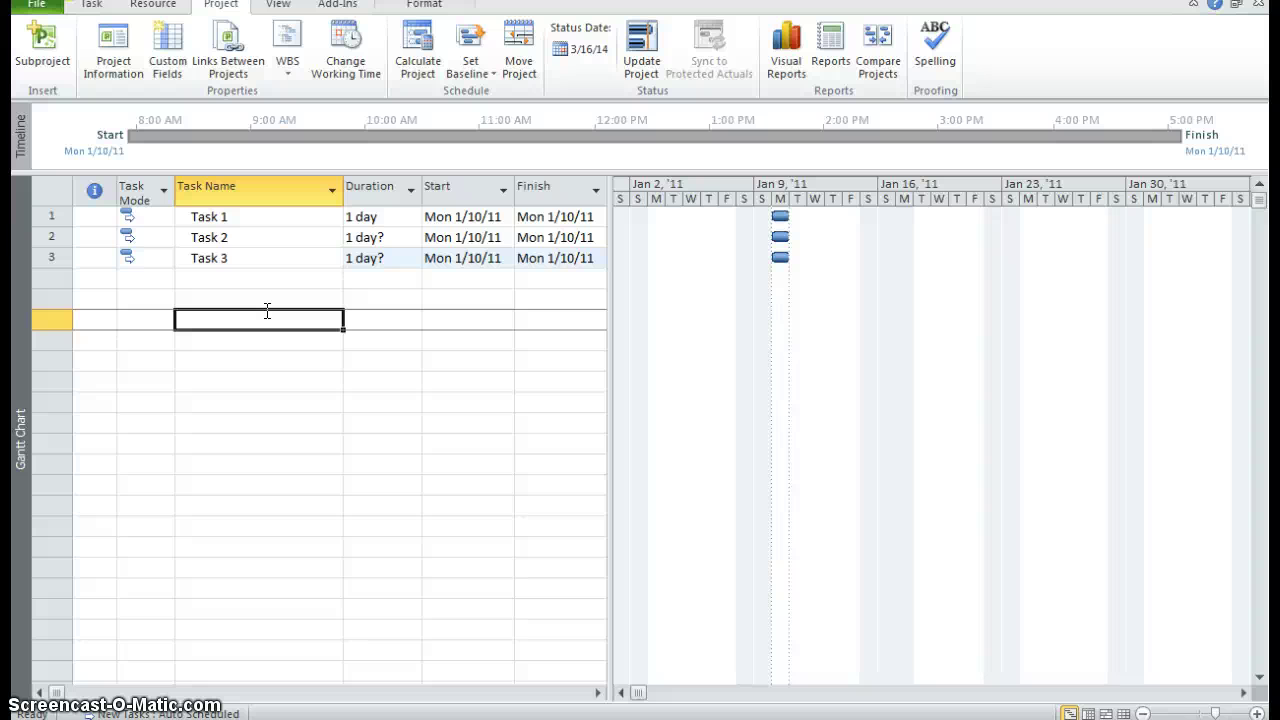
- Give Task 2 a 5-week duration (5w), checking it with undo and redo
click(364, 238)
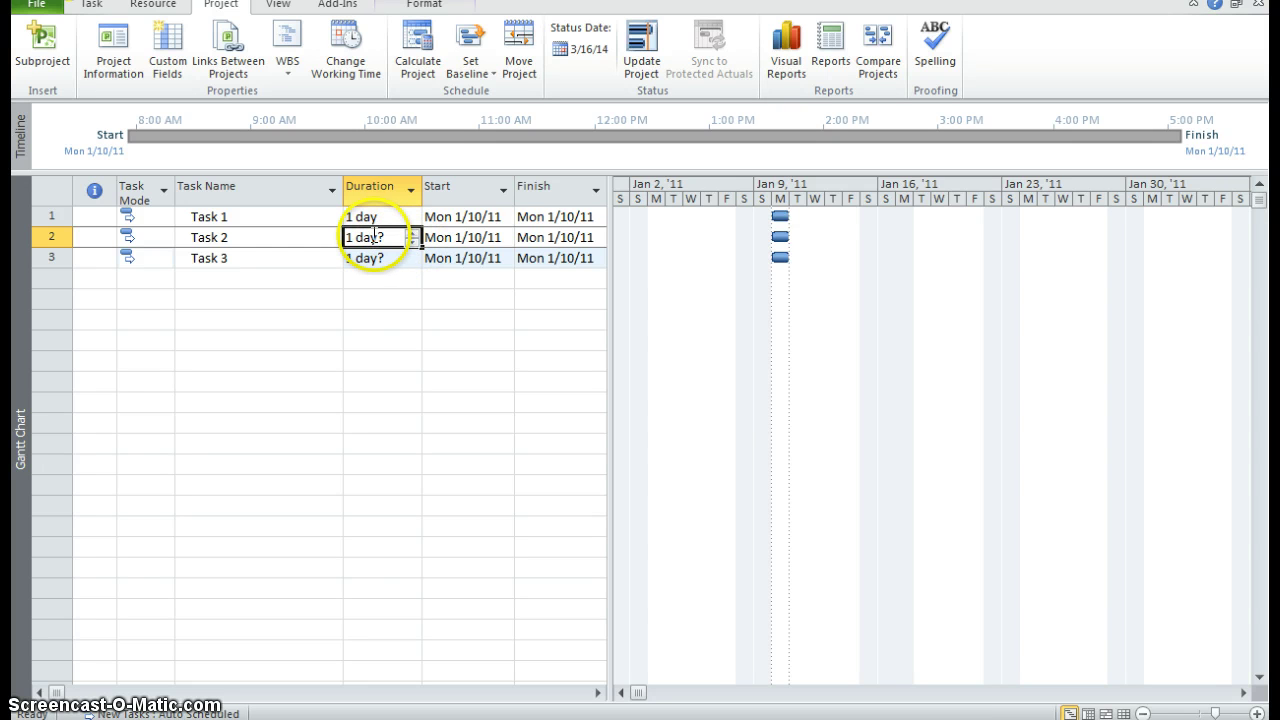
text(5w)
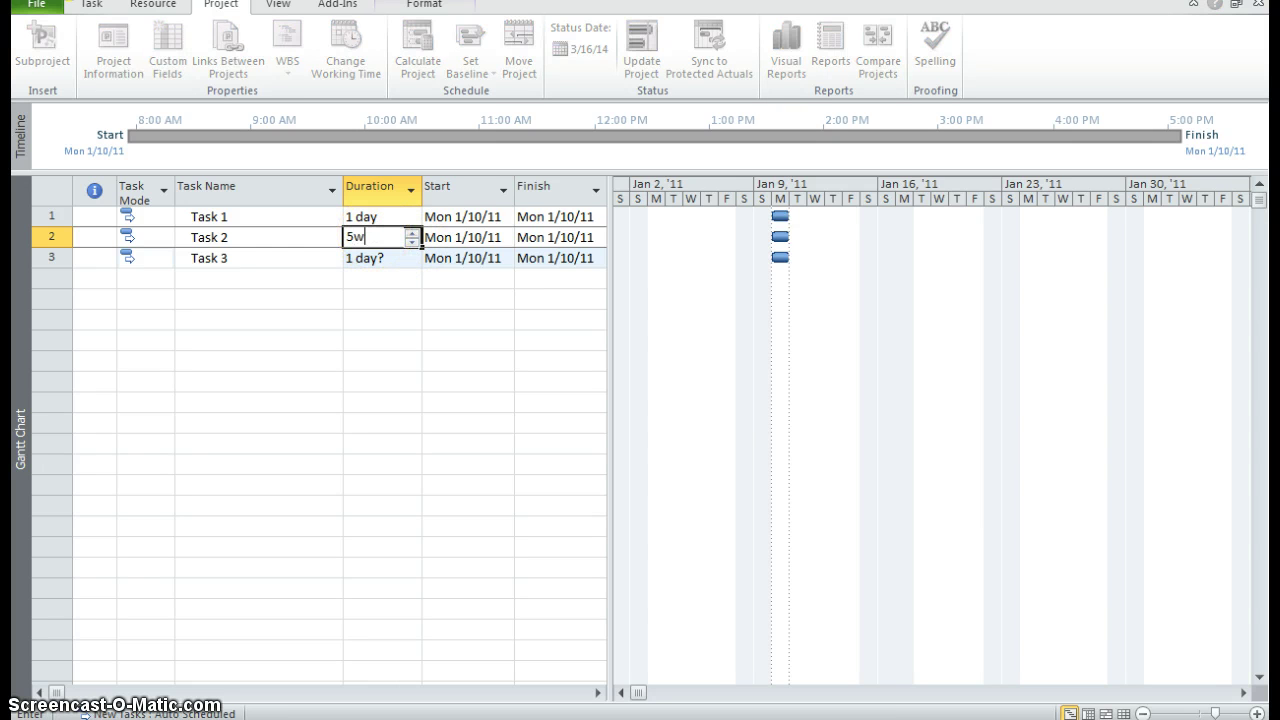
key(Return)
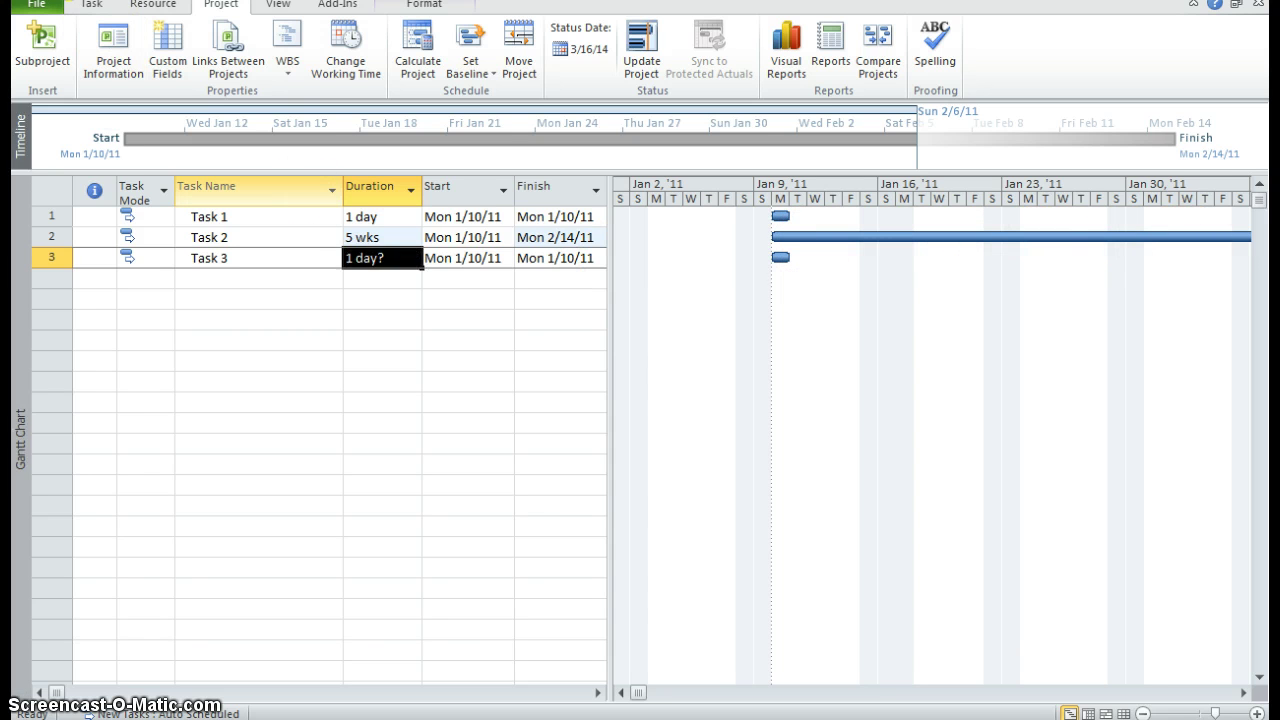
key(ctrl+z)
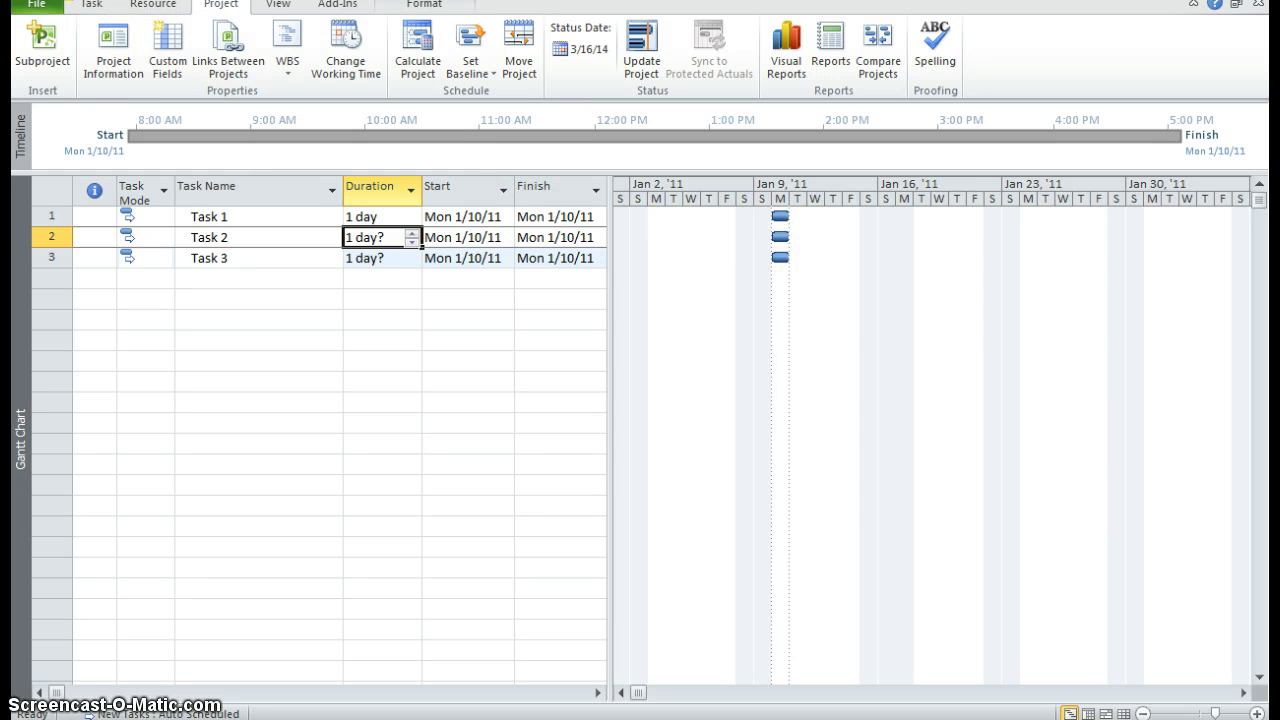
key(ctrl+y)
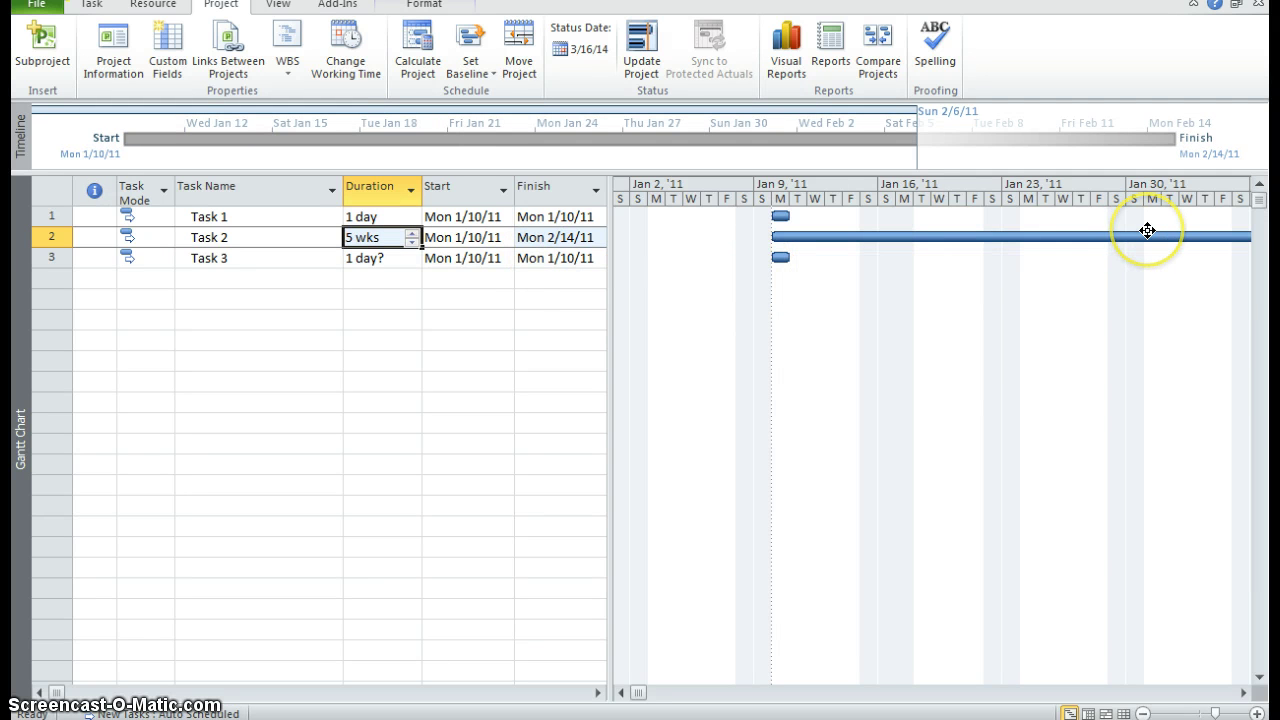
- Zoom the Gantt chart to show the entire project
click(279, 8)
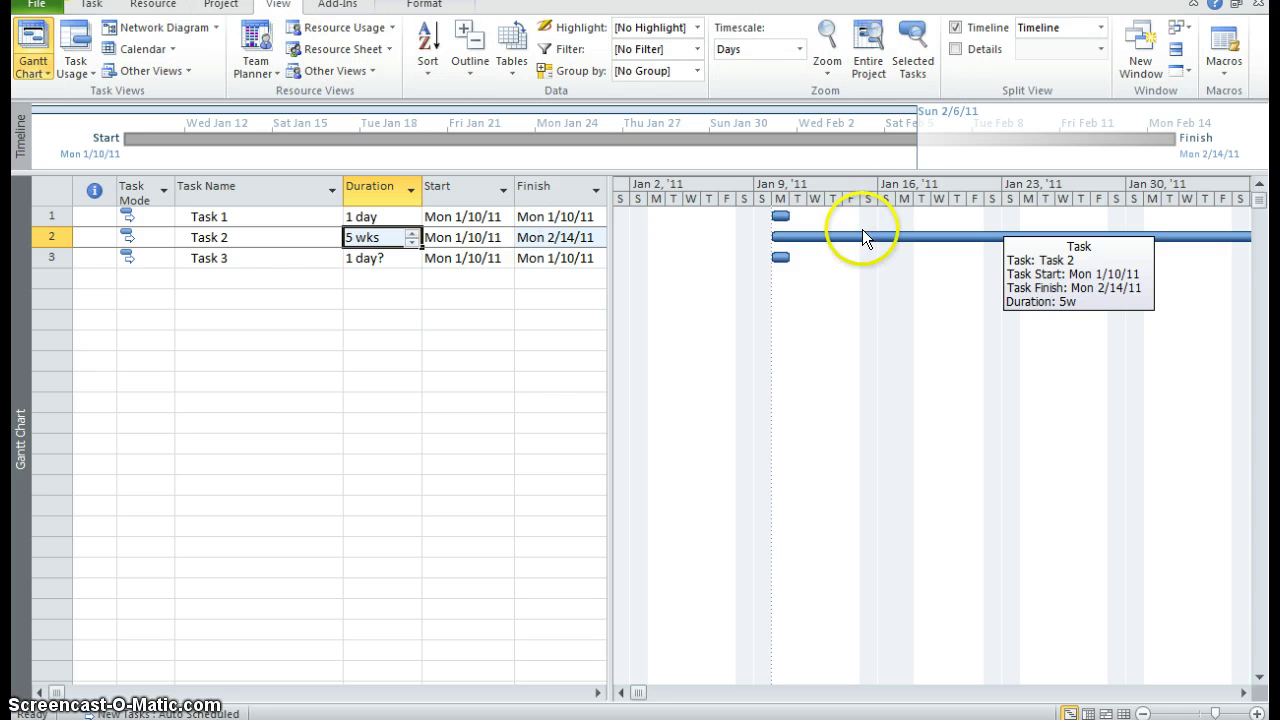
click(872, 66)
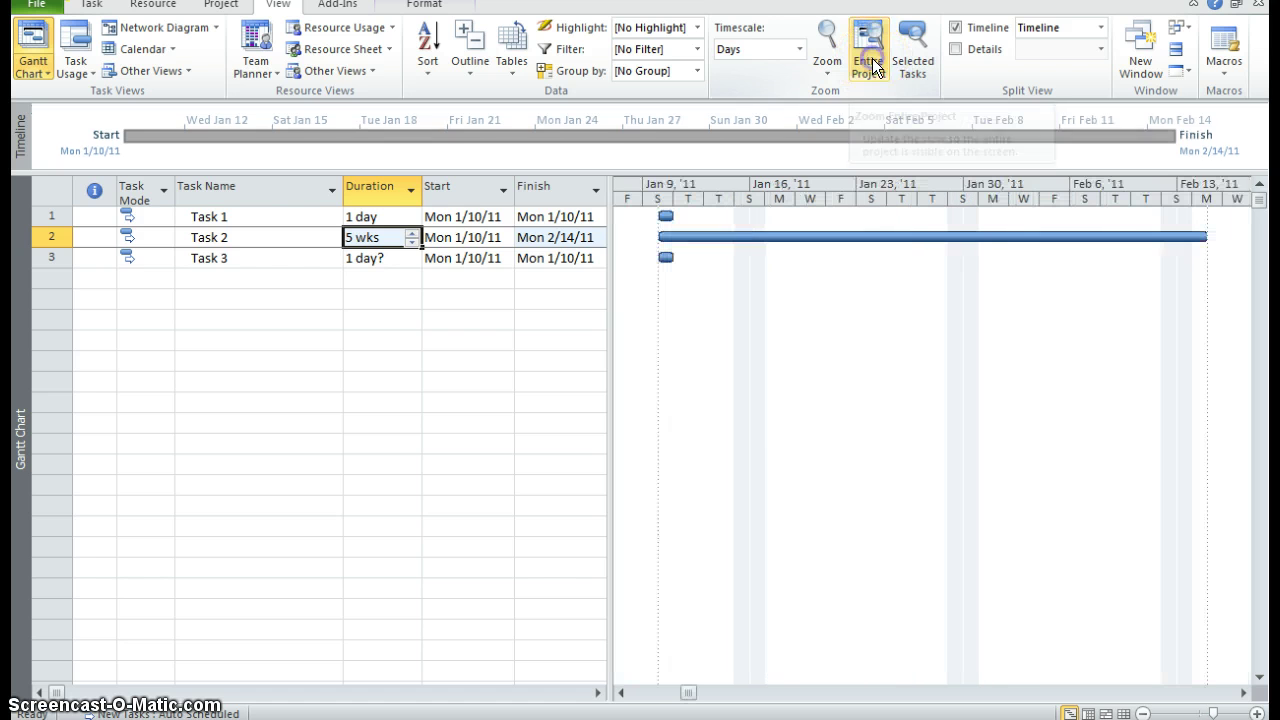
click(890, 406)
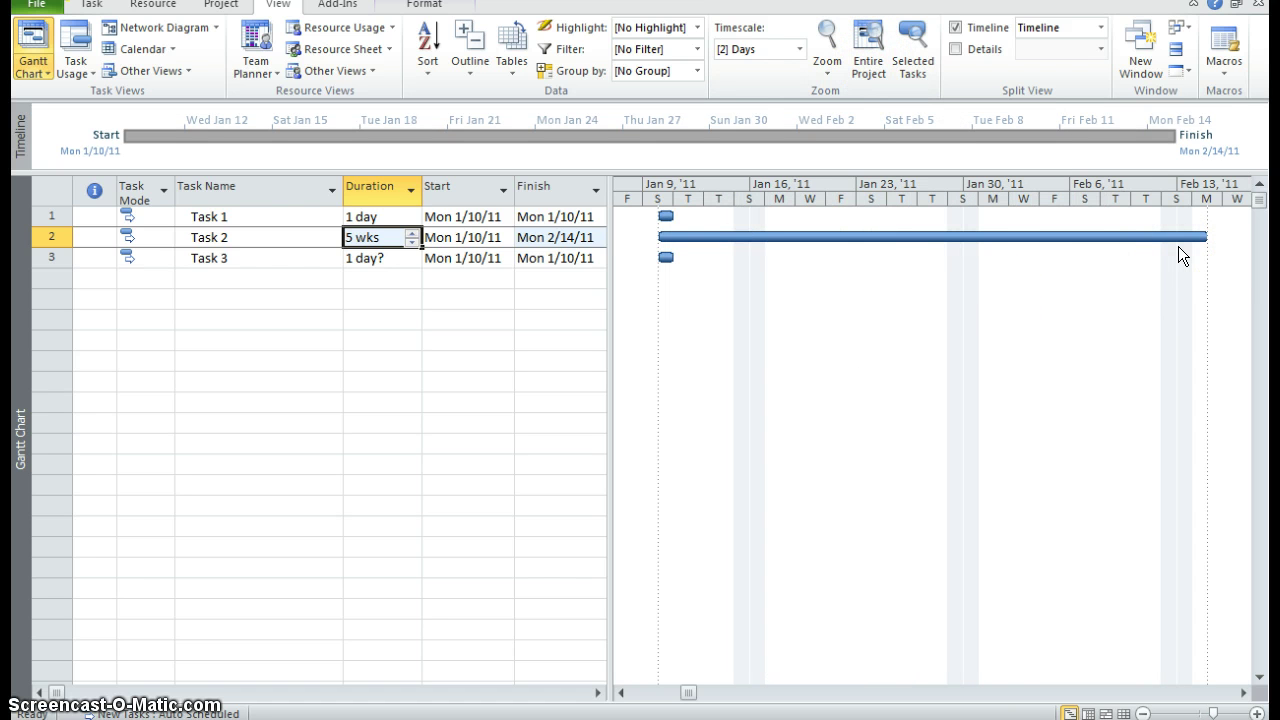
- Set Task 3's duration to 6 hours (6h)
click(373, 260)
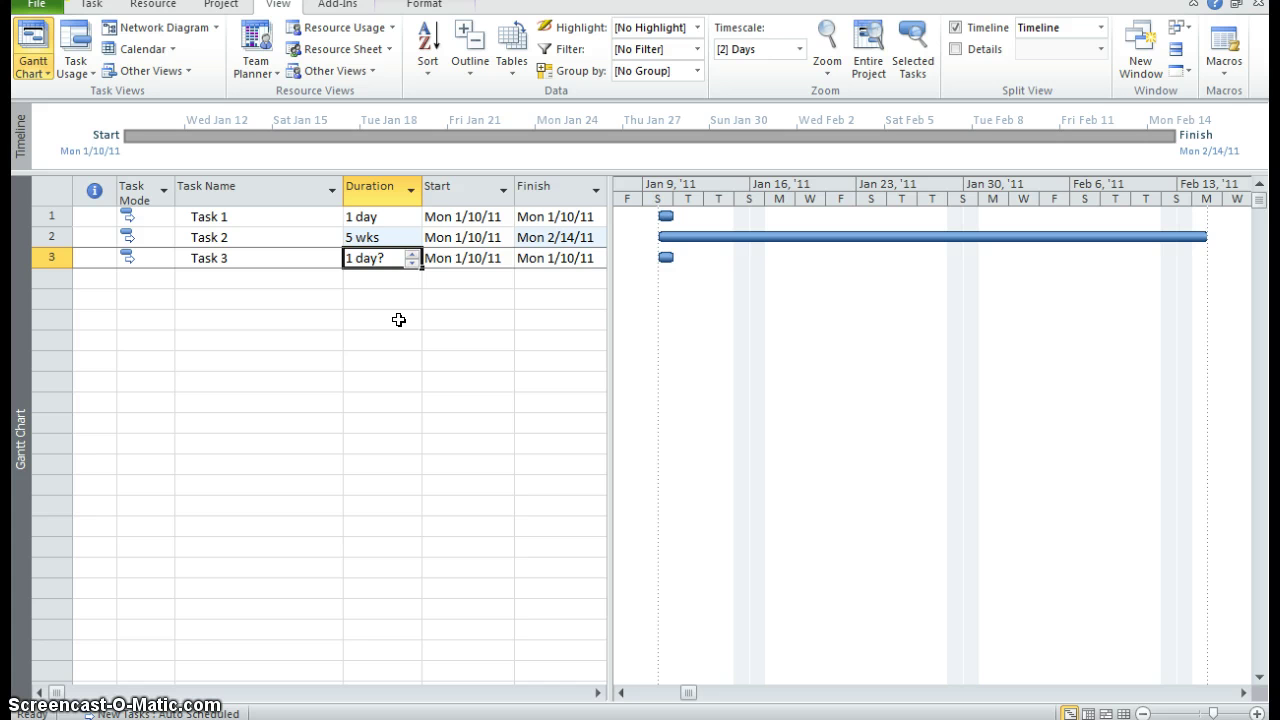
text(6)
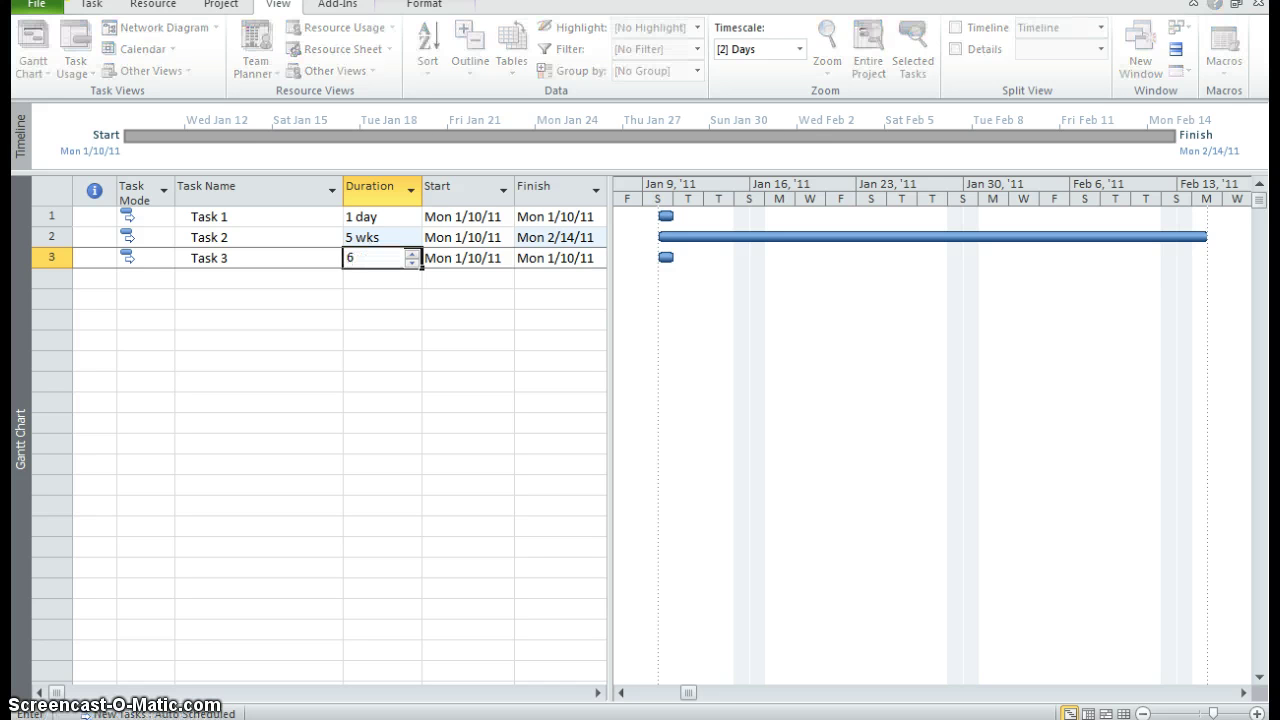
text(h)
key(Return)
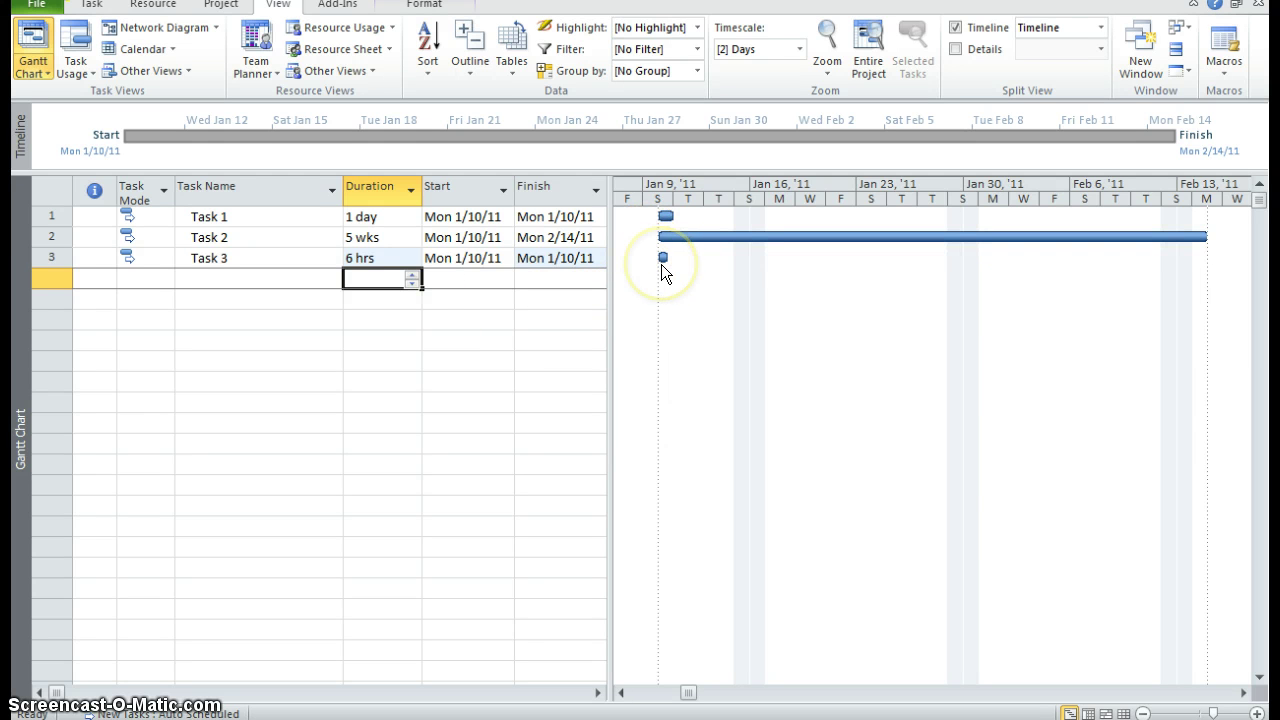
mouse_move(663, 260)
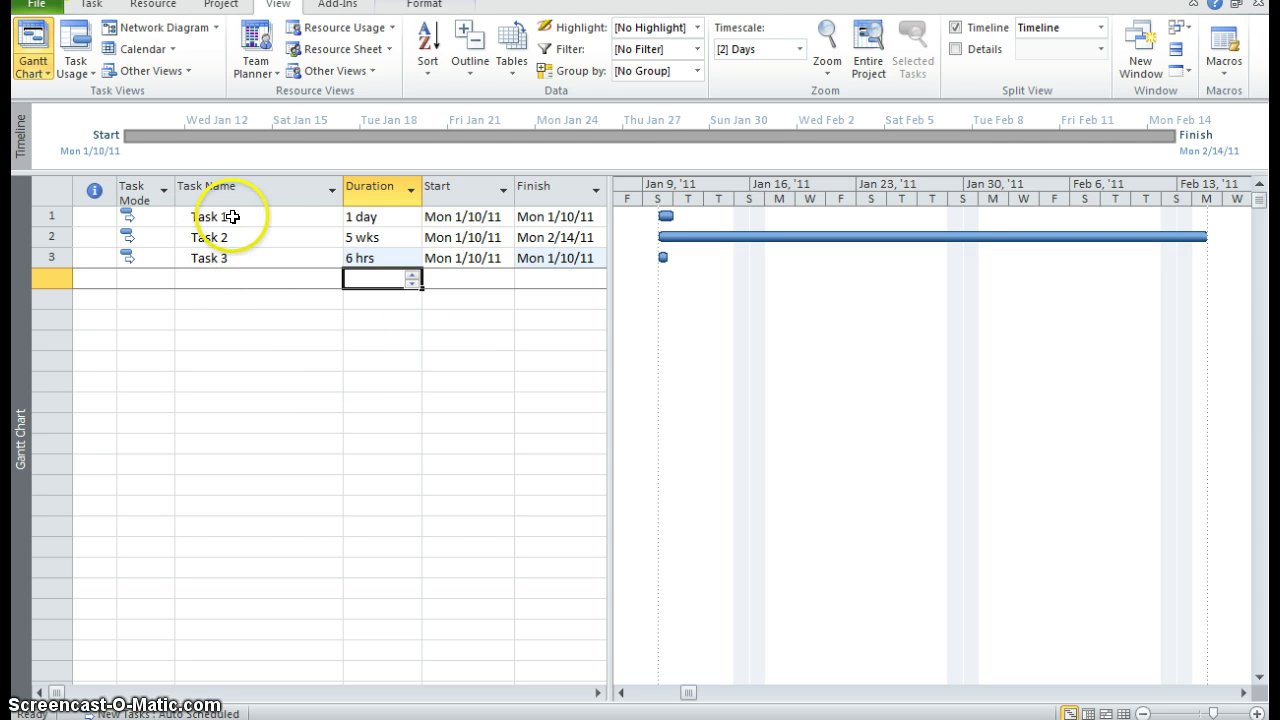
- Indent Task 2 and Task 3 under Task 1, then collapse and expand Task 1 to verify
click(187, 236)
mouse_move(187, 236)
mouse_down()
mouse_move(193, 266)
mouse_move(186, 254)
mouse_up()
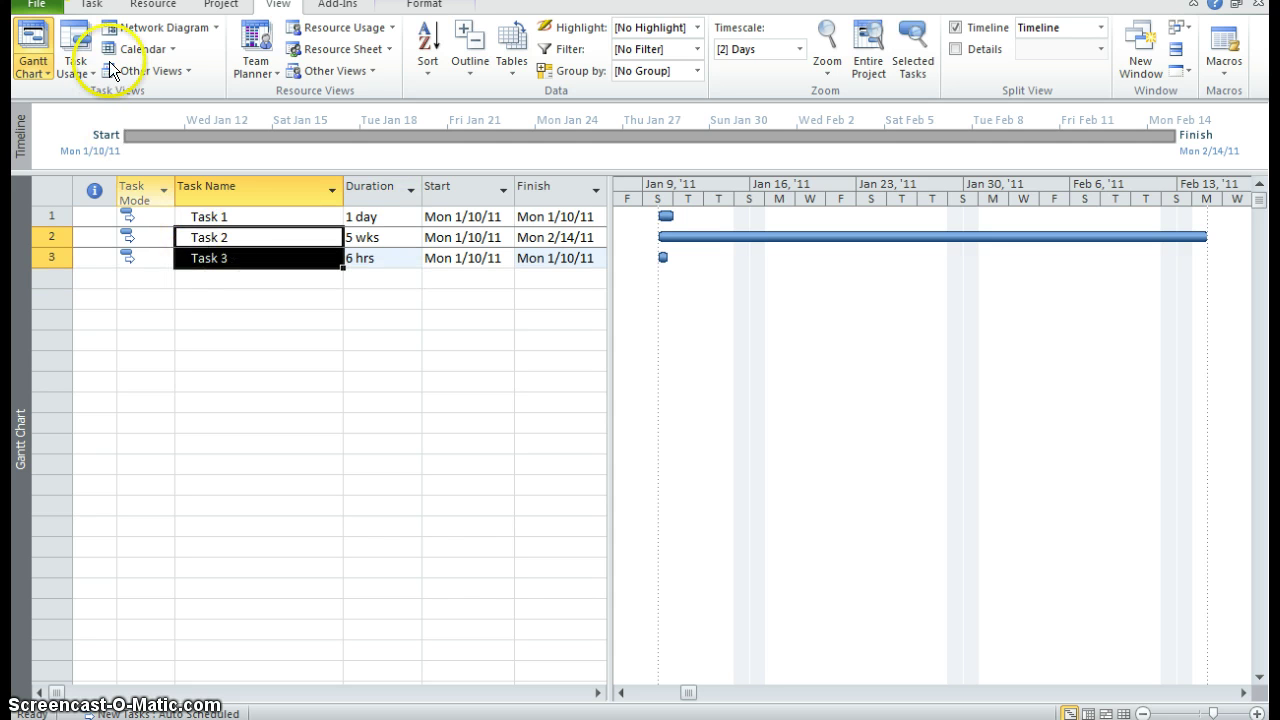
click(87, 13)
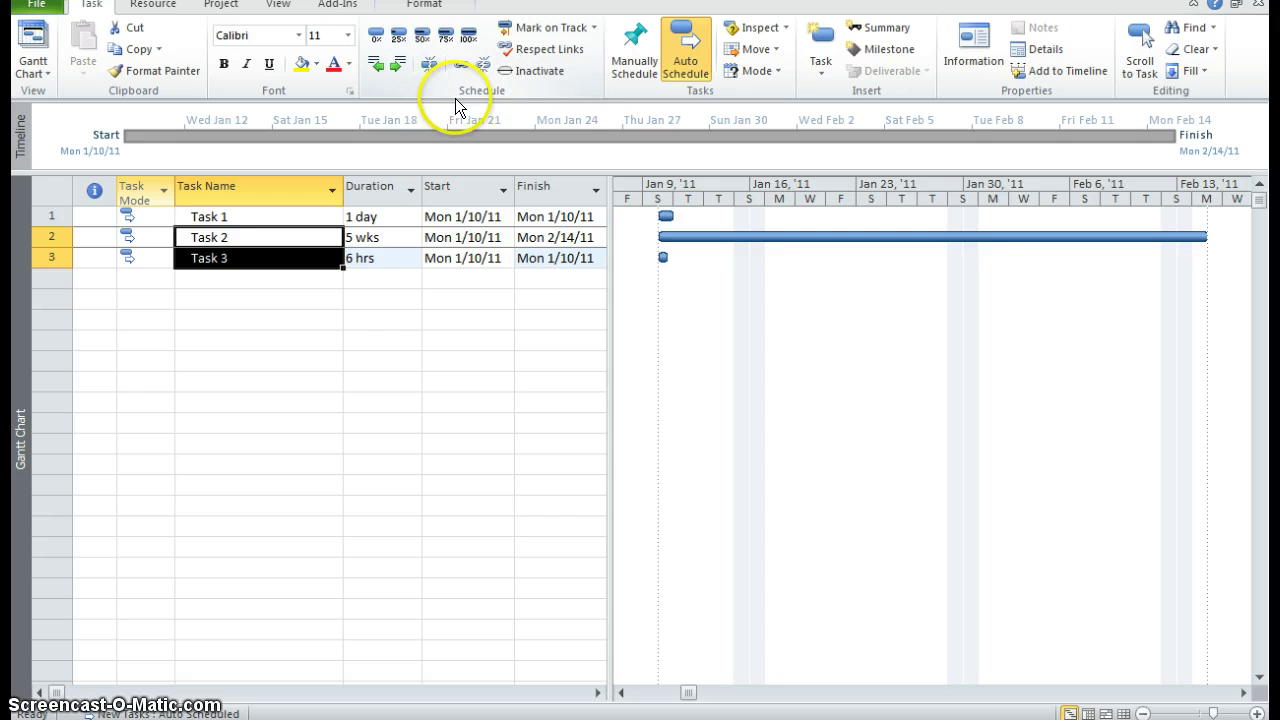
click(394, 70)
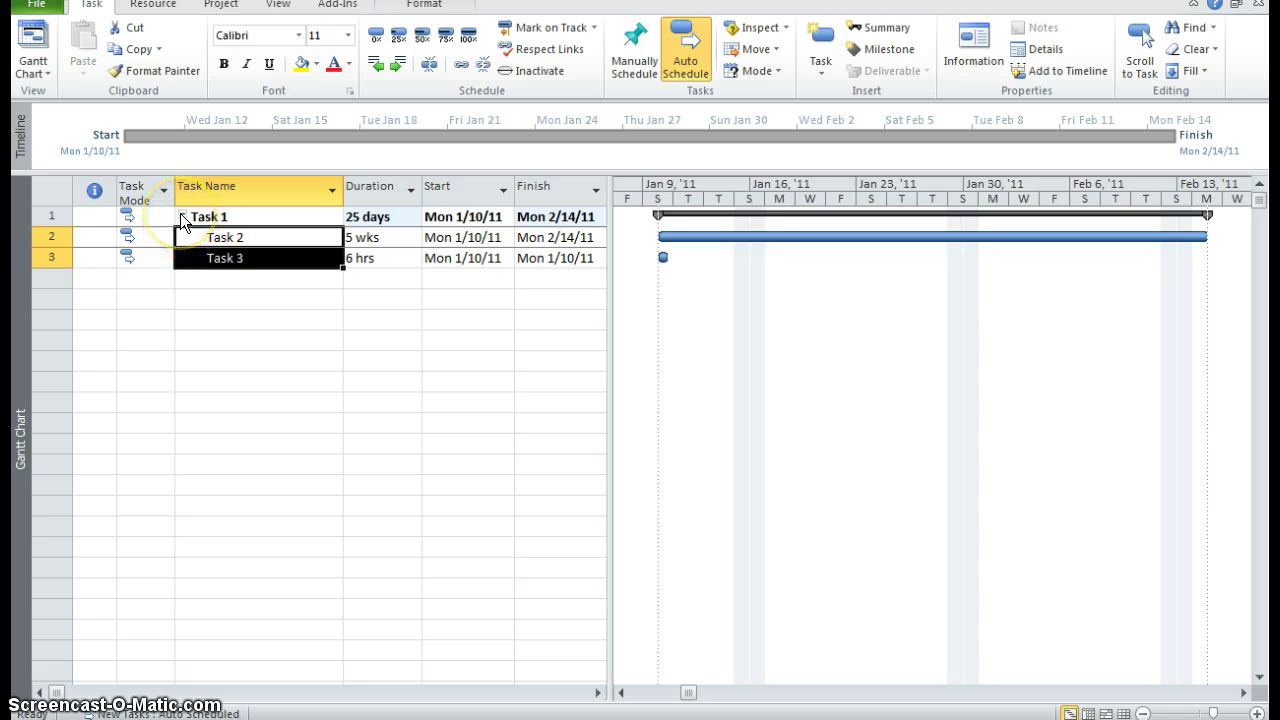
click(181, 215)
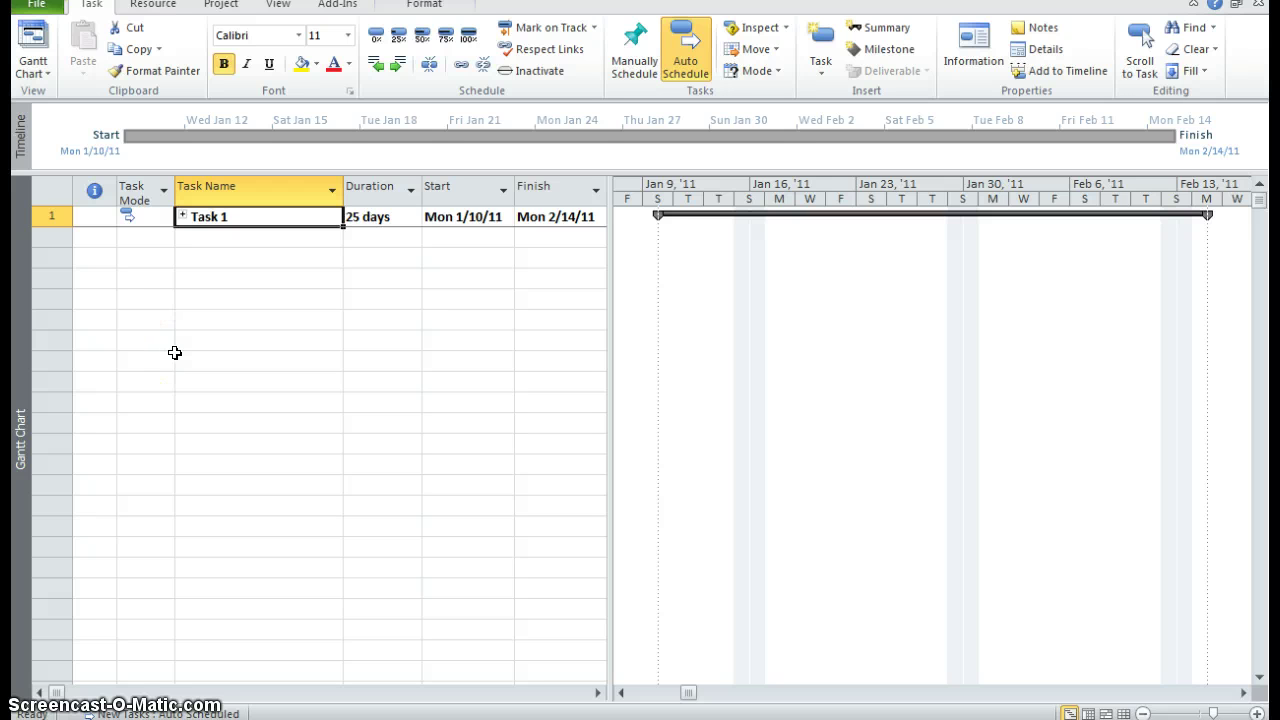
click(181, 216)
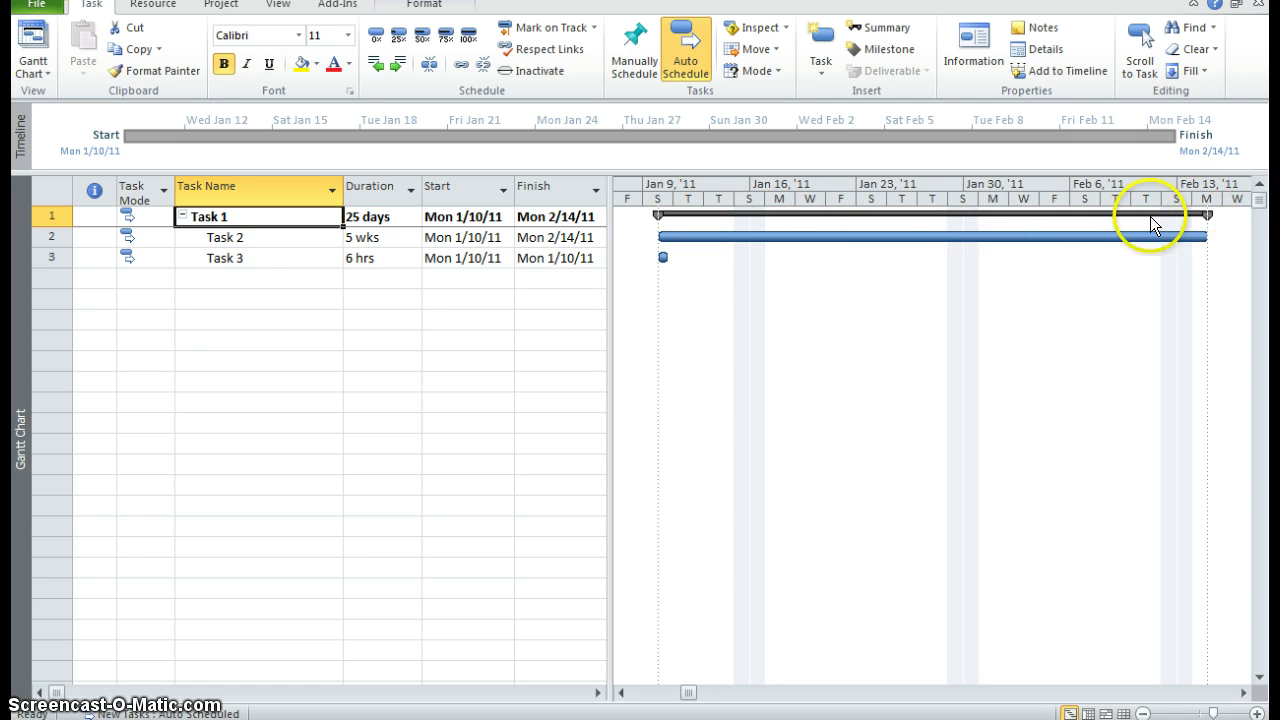
click(908, 214)
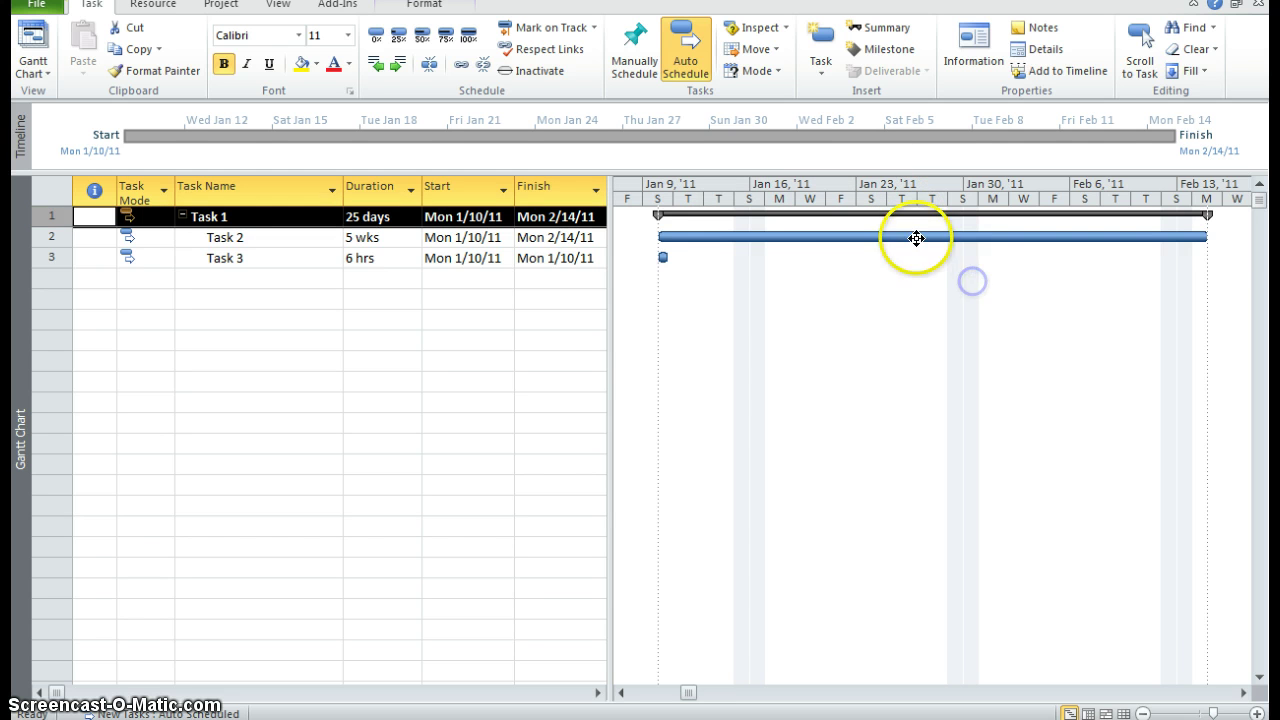
click(525, 321)
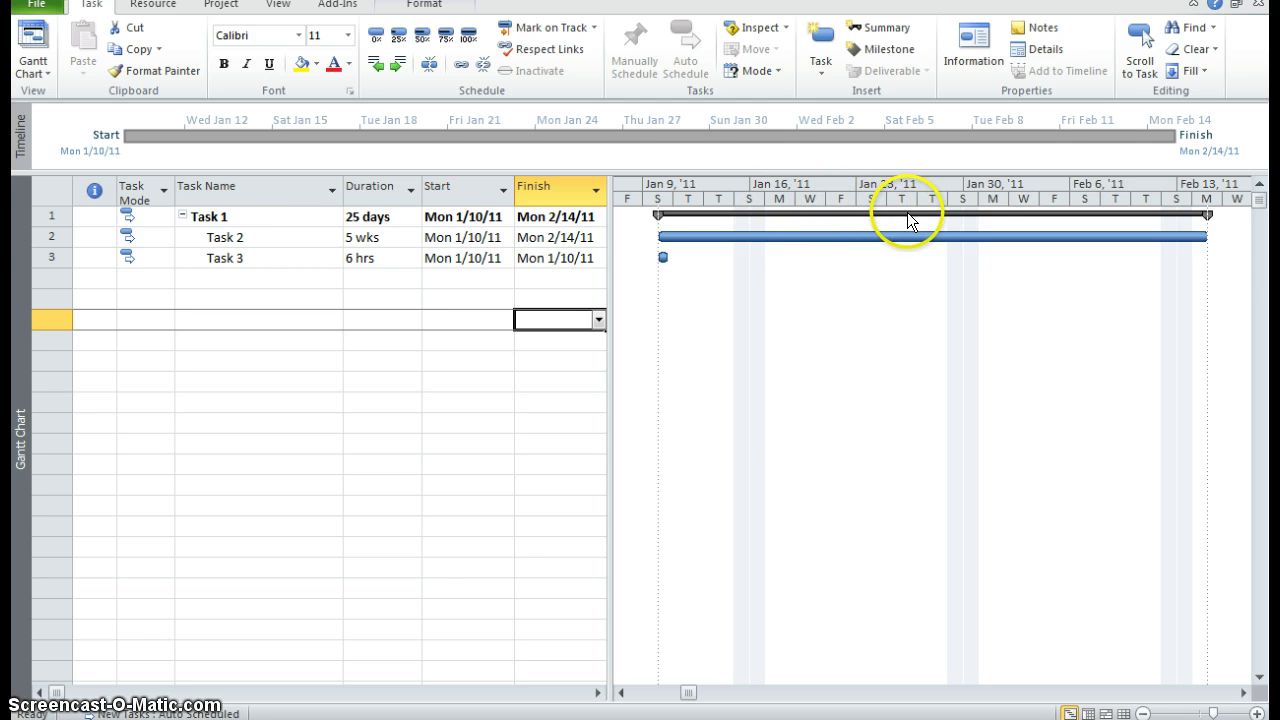
mouse_move(973, 219)
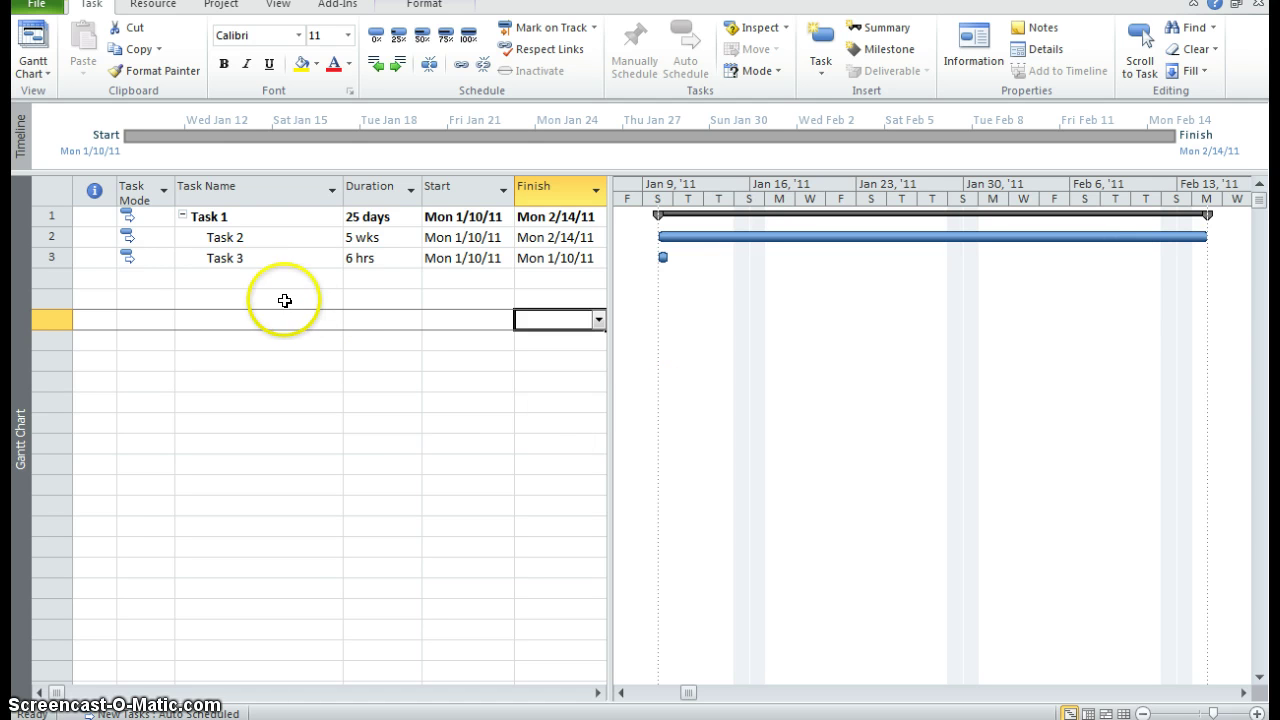
- Link Task 2 and Task 3 so Task 3 starts Tue 2/15/11
drag(243, 237, 308, 349)
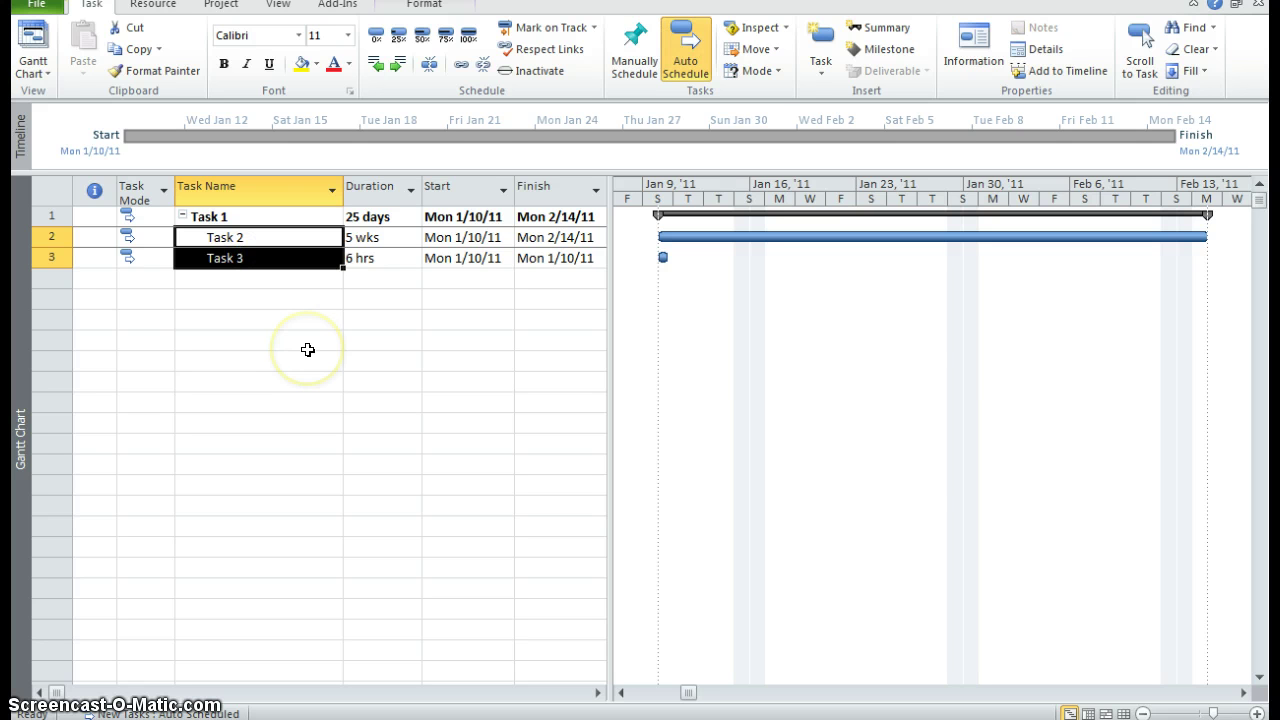
click(462, 65)
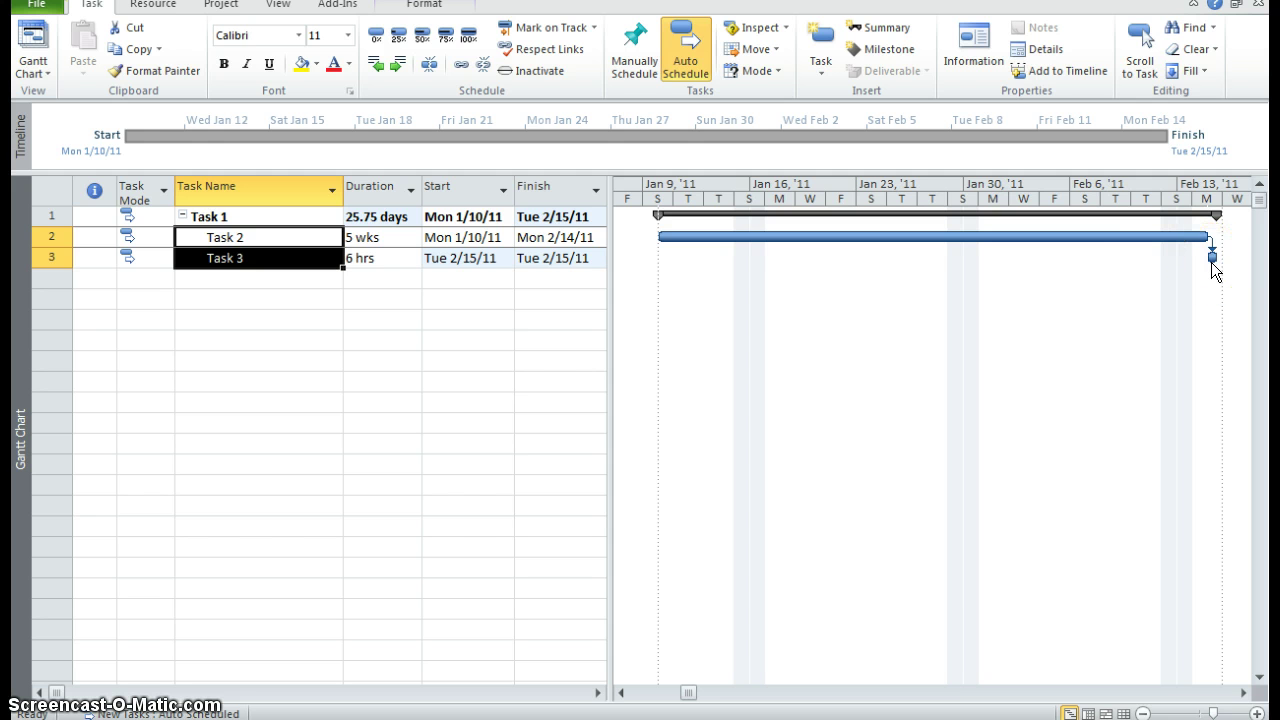
- Add a note to Task 3 in Task Information reminding to call a contact on Monday
click(455, 340)
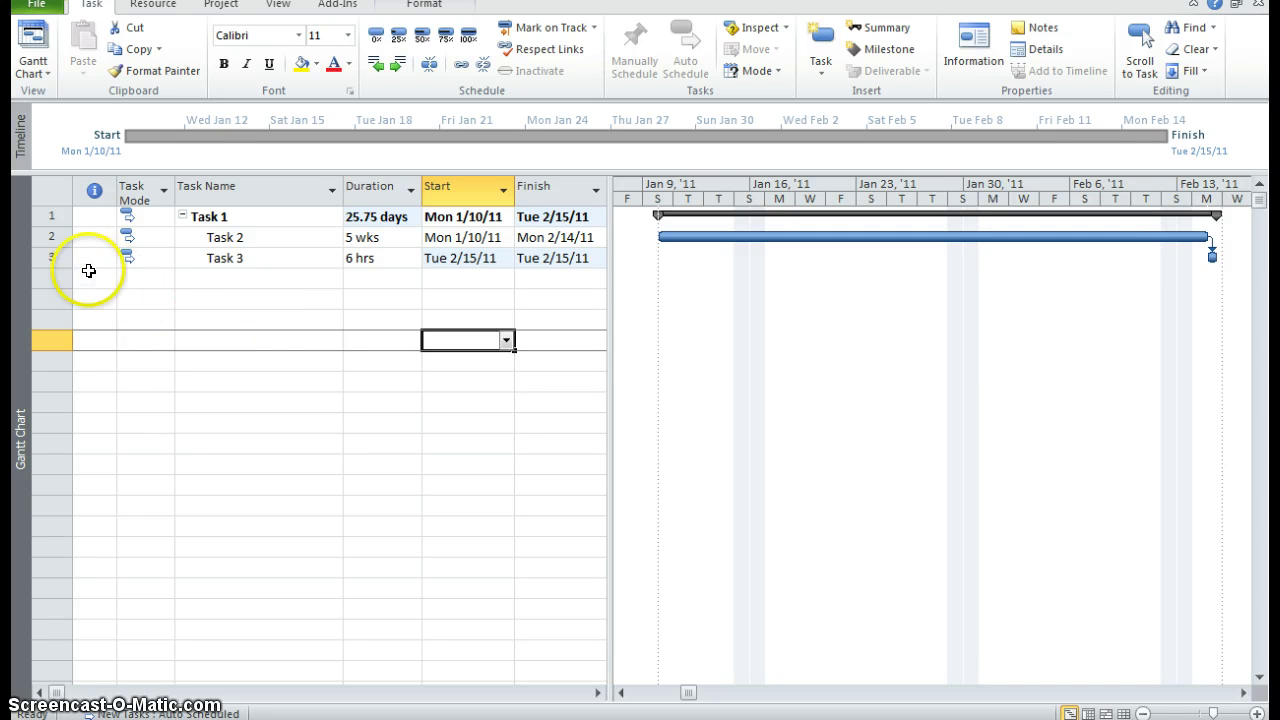
click(52, 258)
double_click(58, 257)
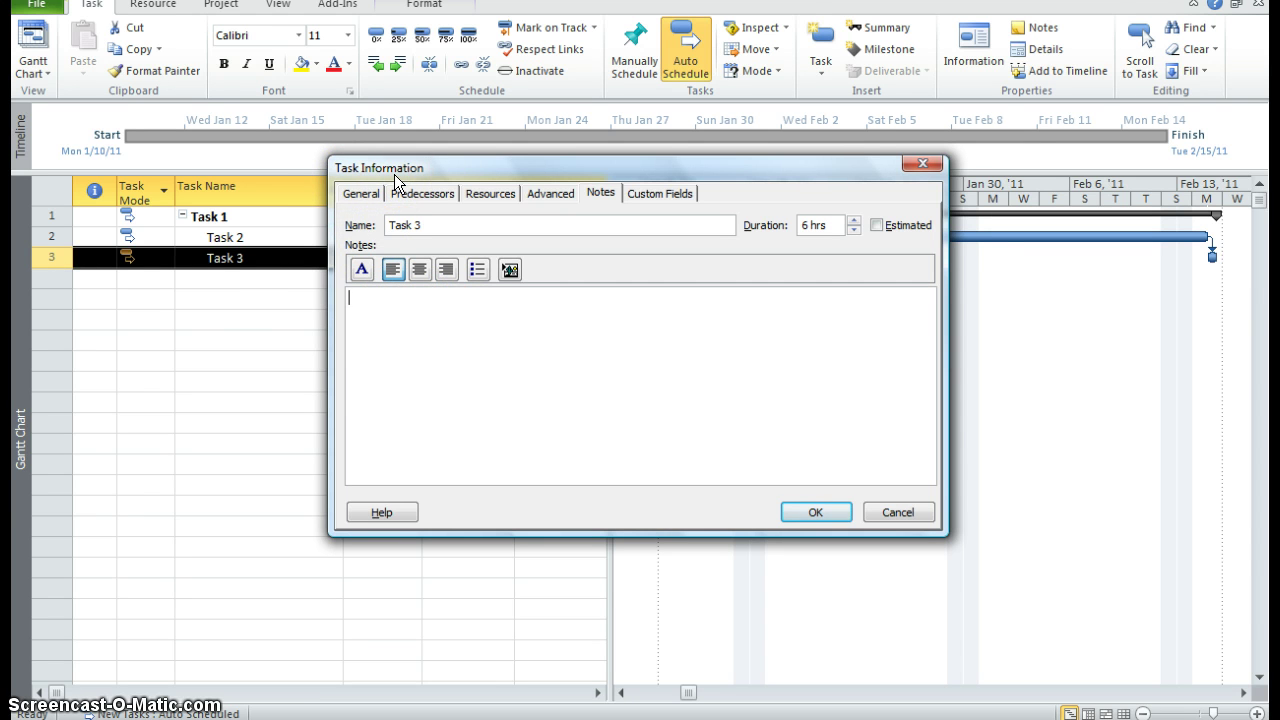
click(601, 193)
click(394, 302)
text(Call Denise on Monday.)
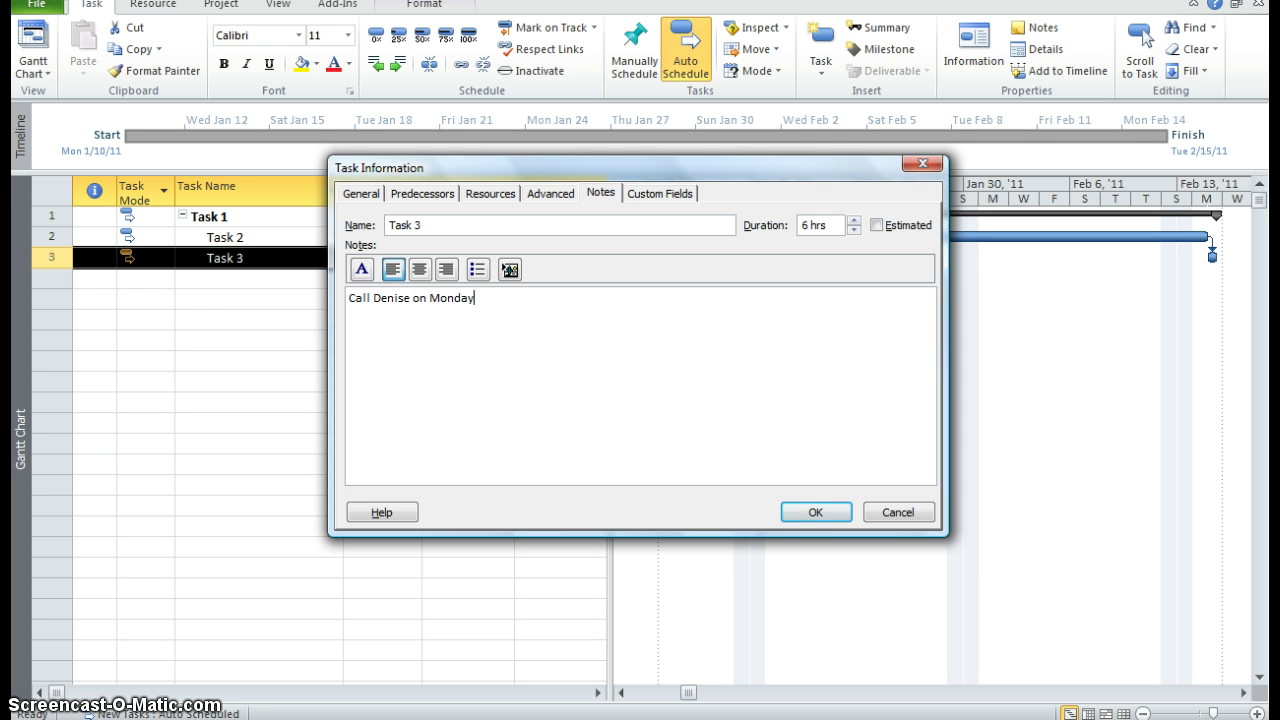
click(816, 512)
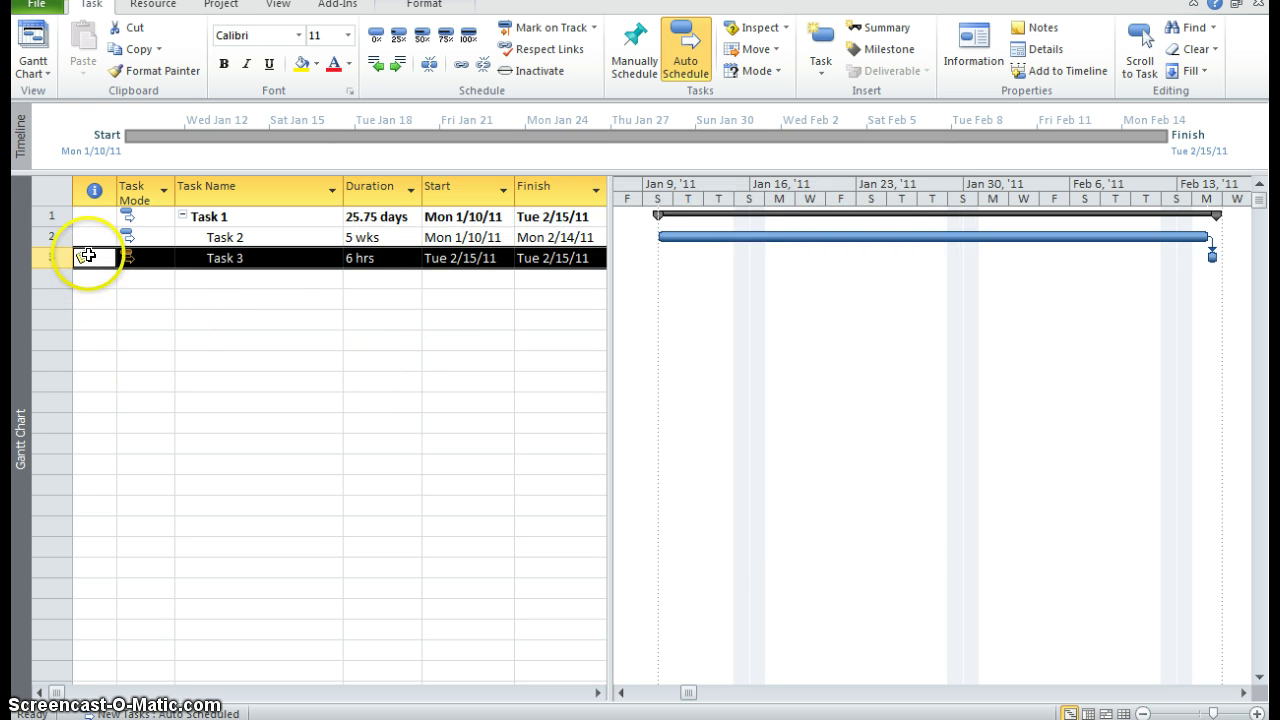
- Preview the note through Task 3's note indicator to confirm it was attached
mouse_move(80, 256)
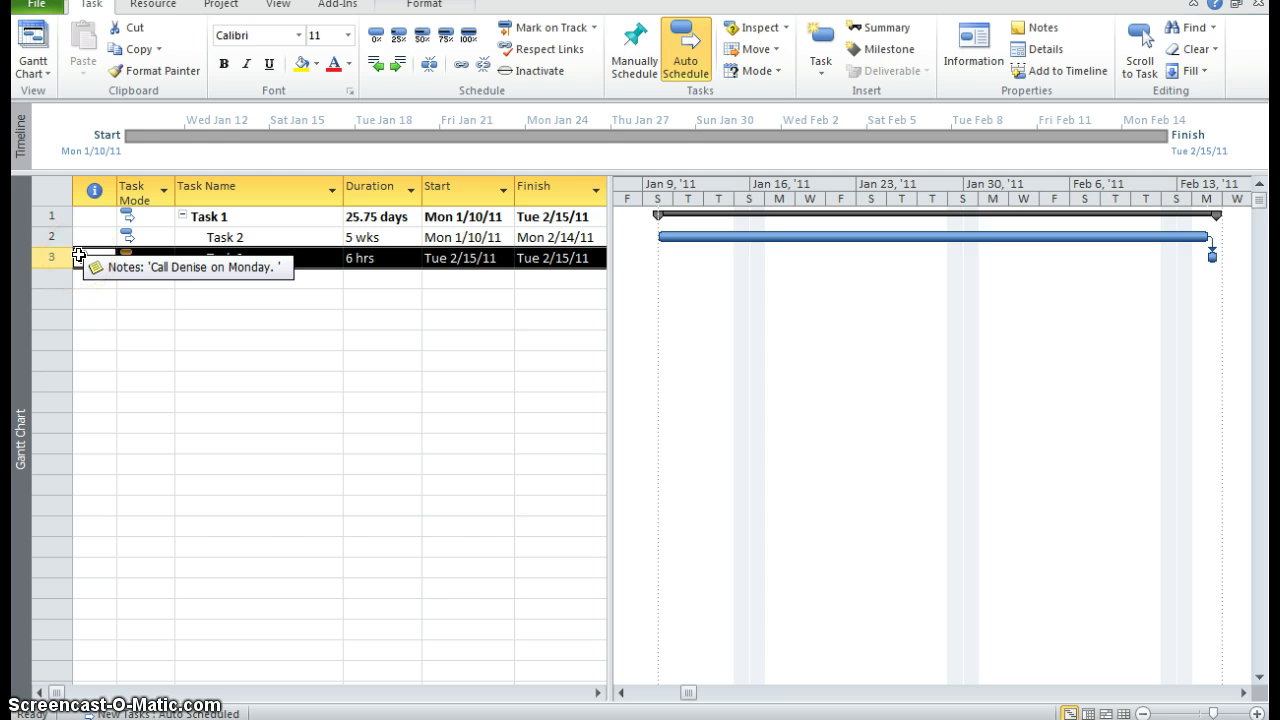
click(125, 380)
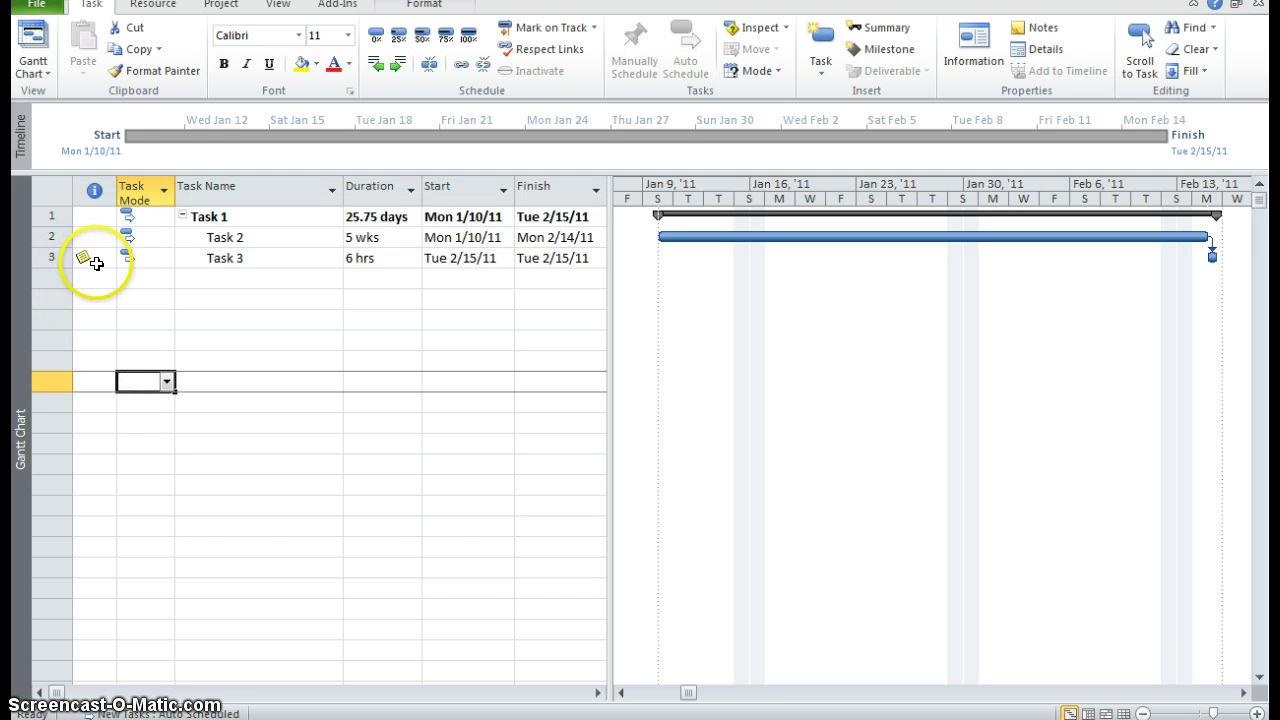
mouse_move(96, 263)
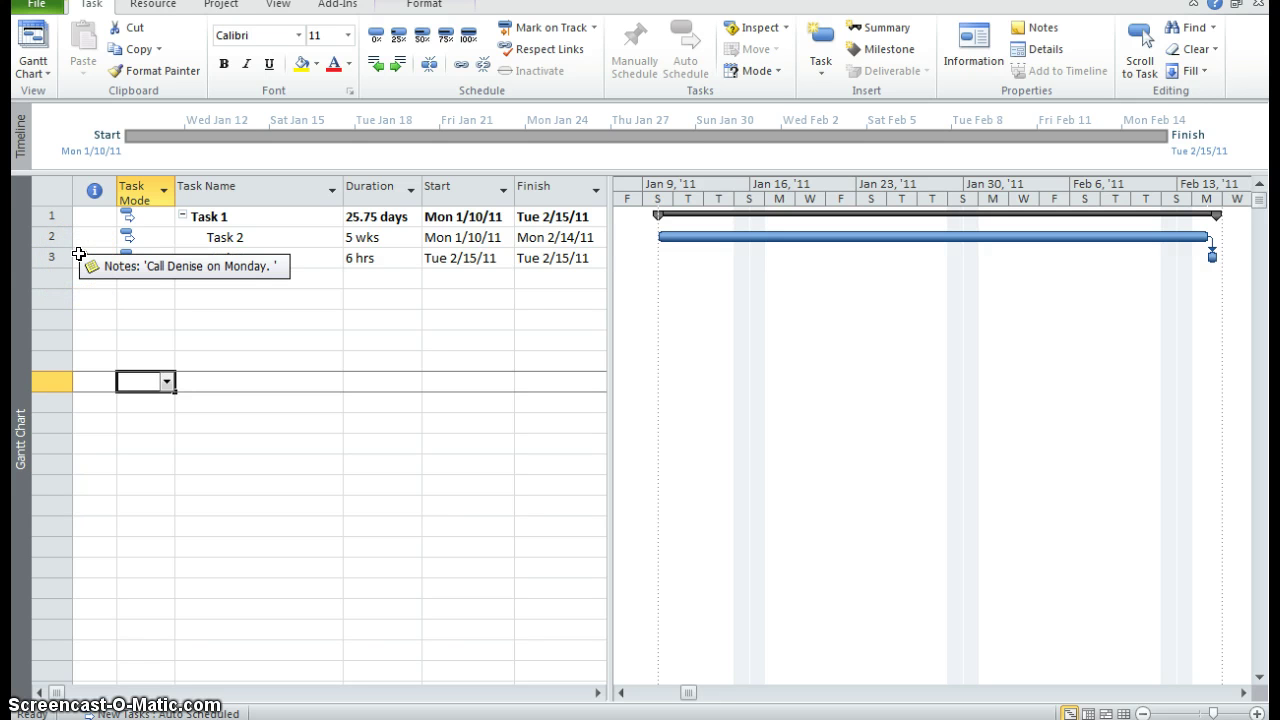
click(210, 296)
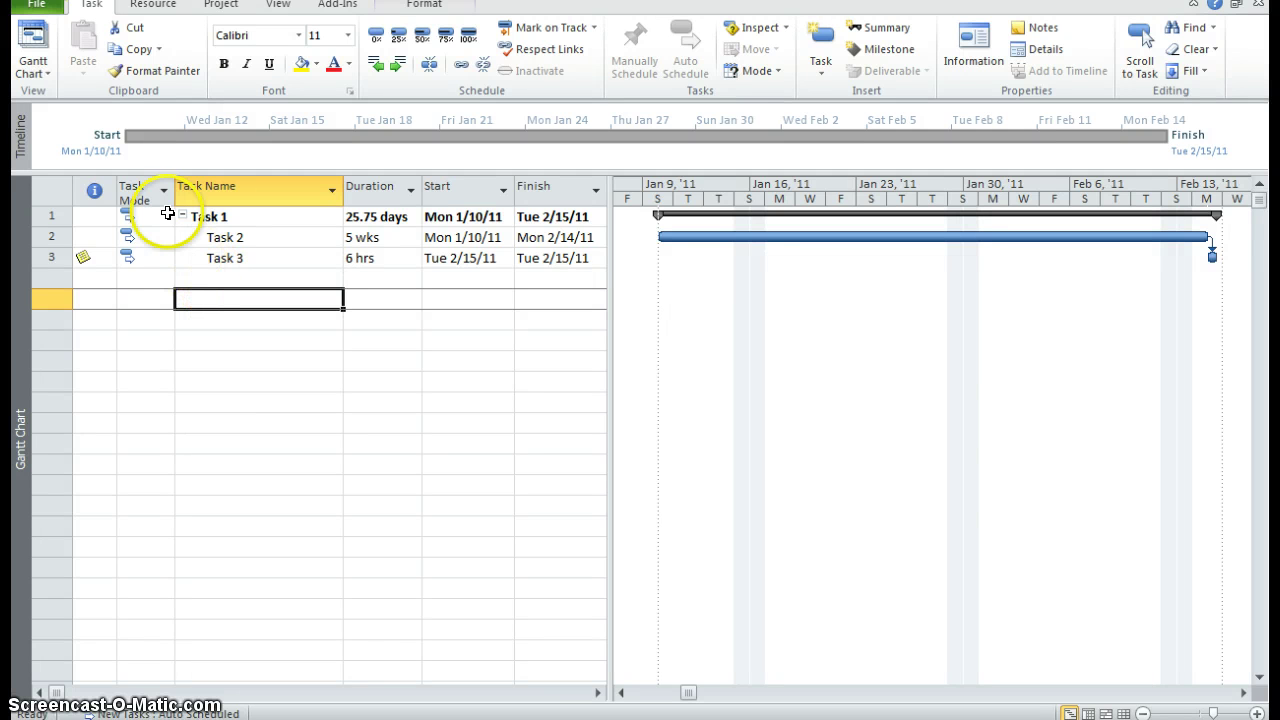
click(219, 10)
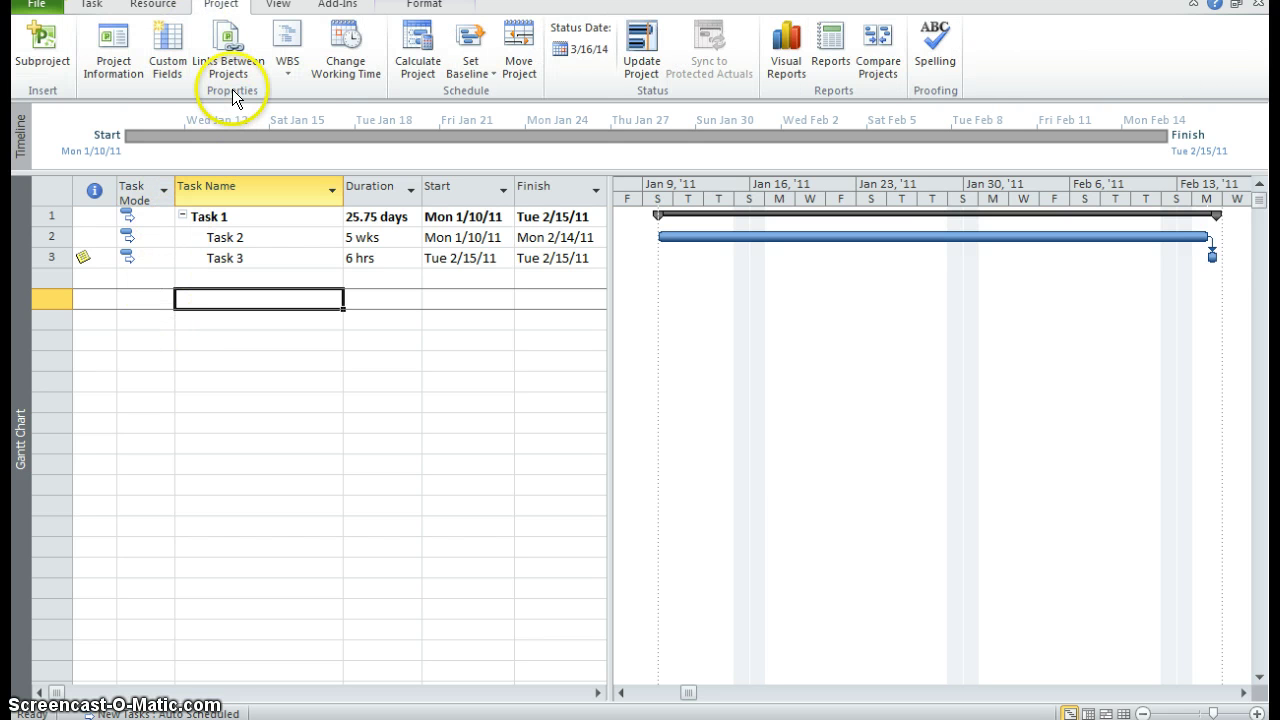
click(113, 60)
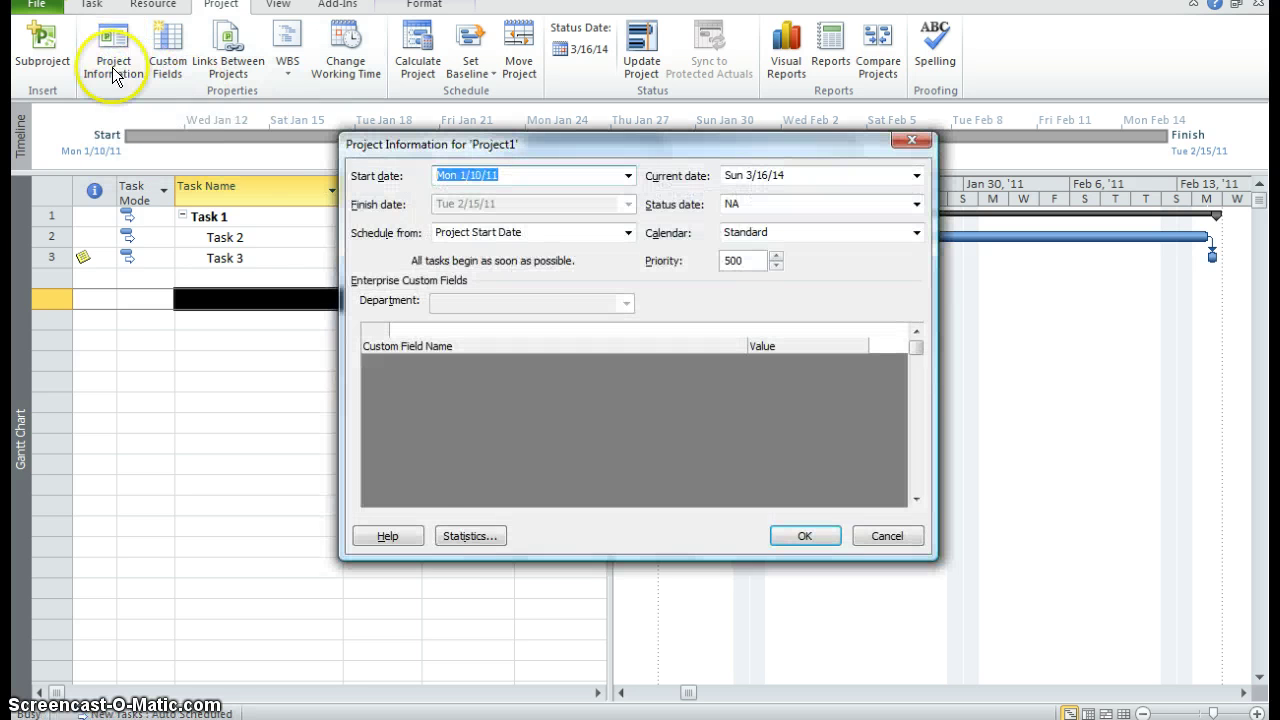
click(472, 536)
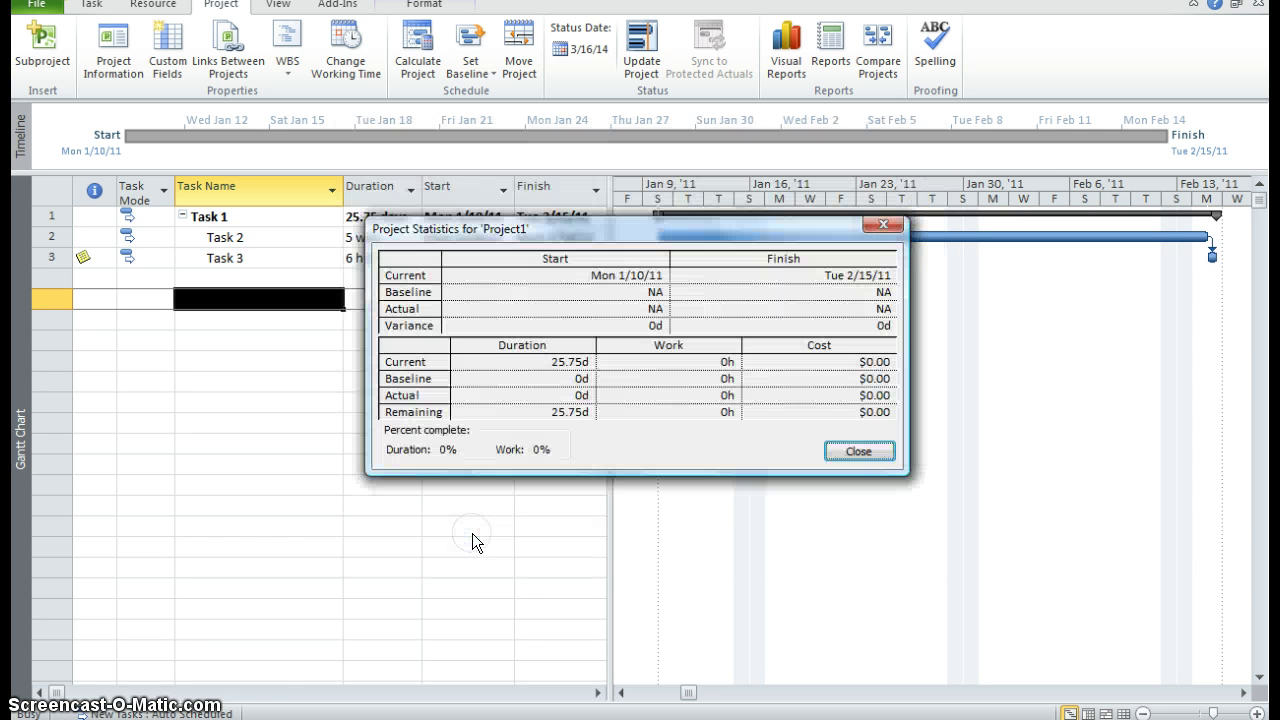
drag(497, 218, 365, 184)
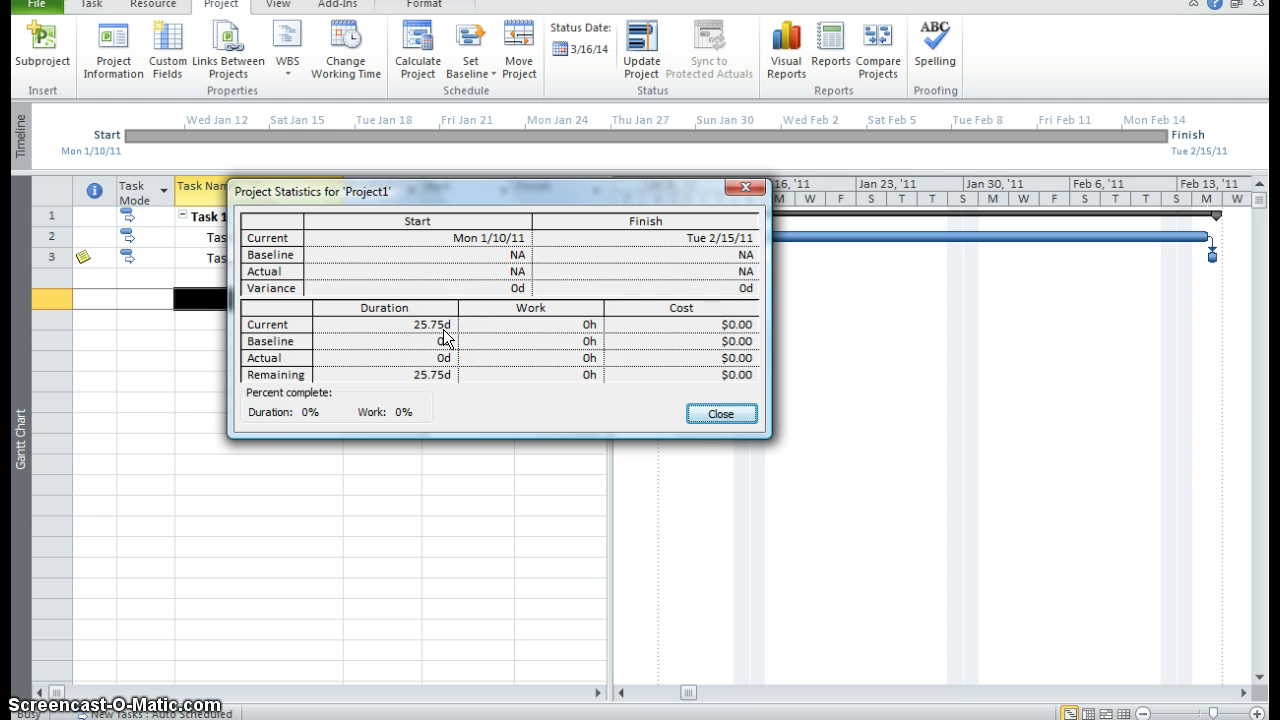
click(721, 414)
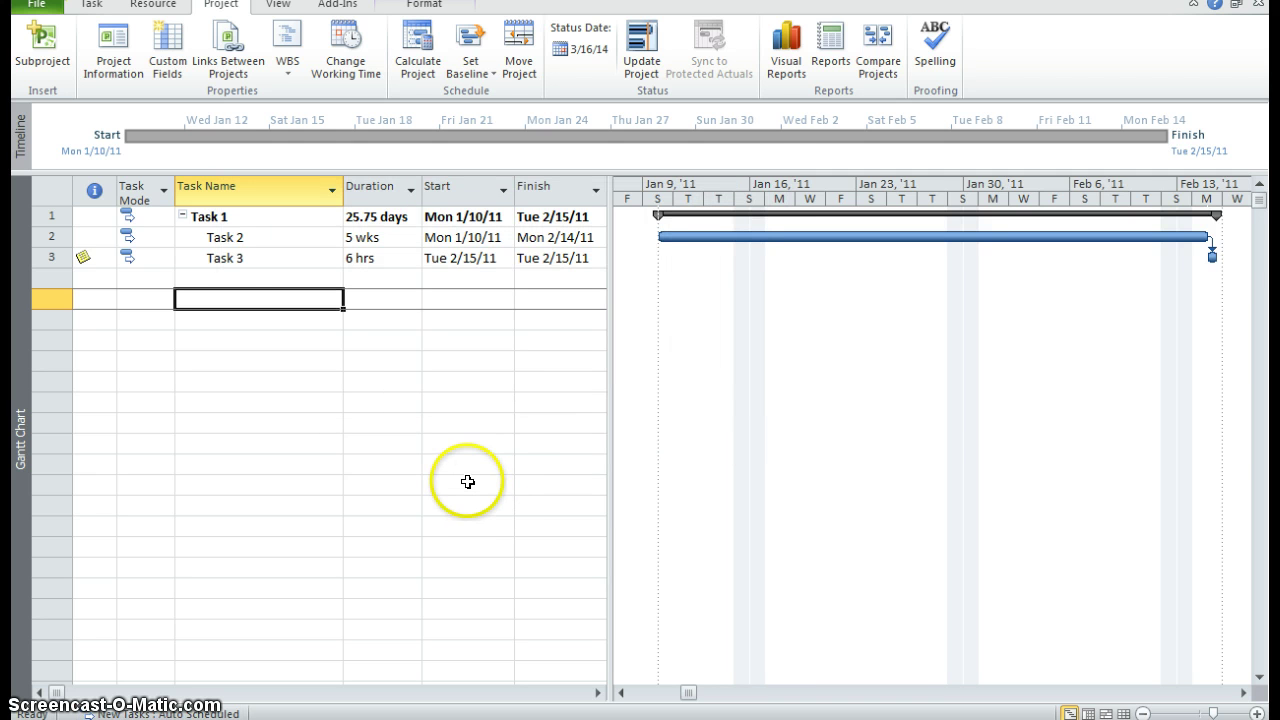